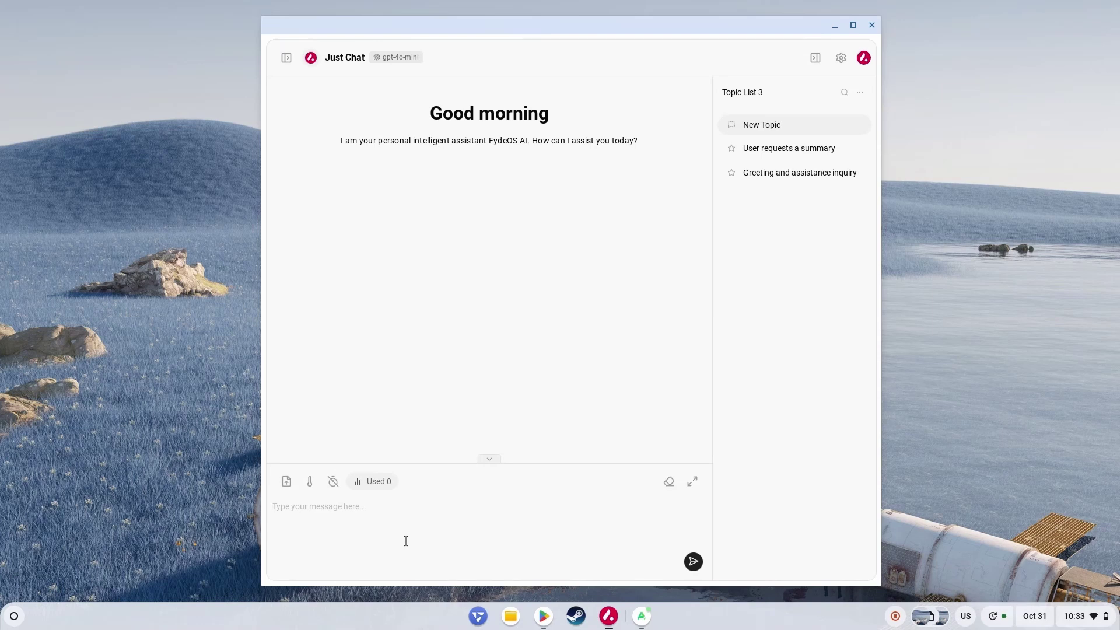
- Greet the assistant with 'How are ?' and answer its reply with 'Not Great'
type("How are ?")
key("Return")
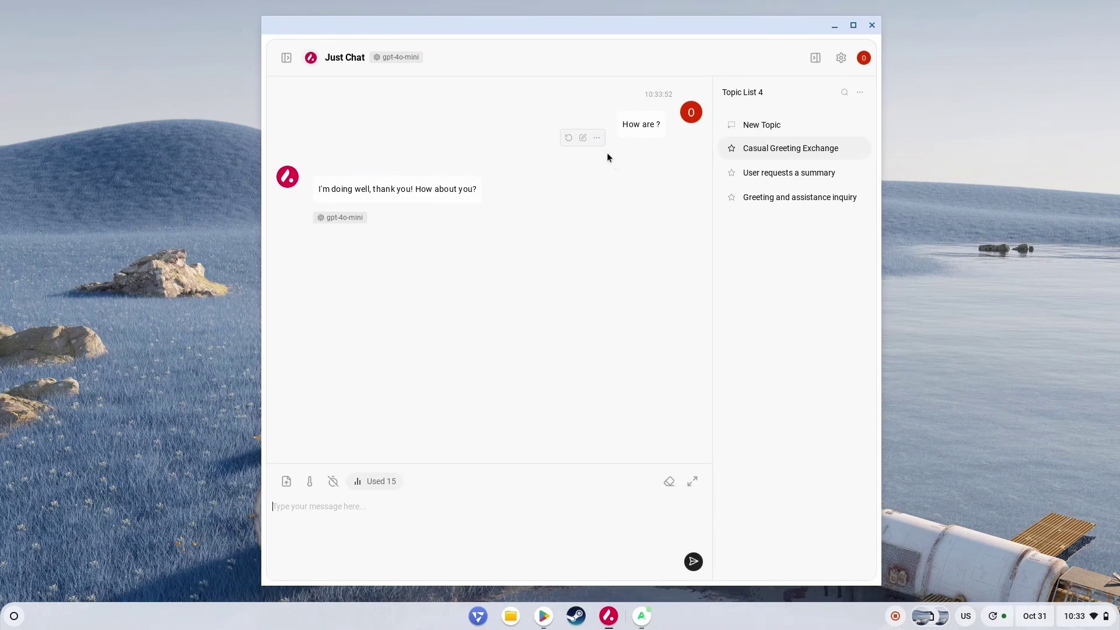
type("Not Gr")
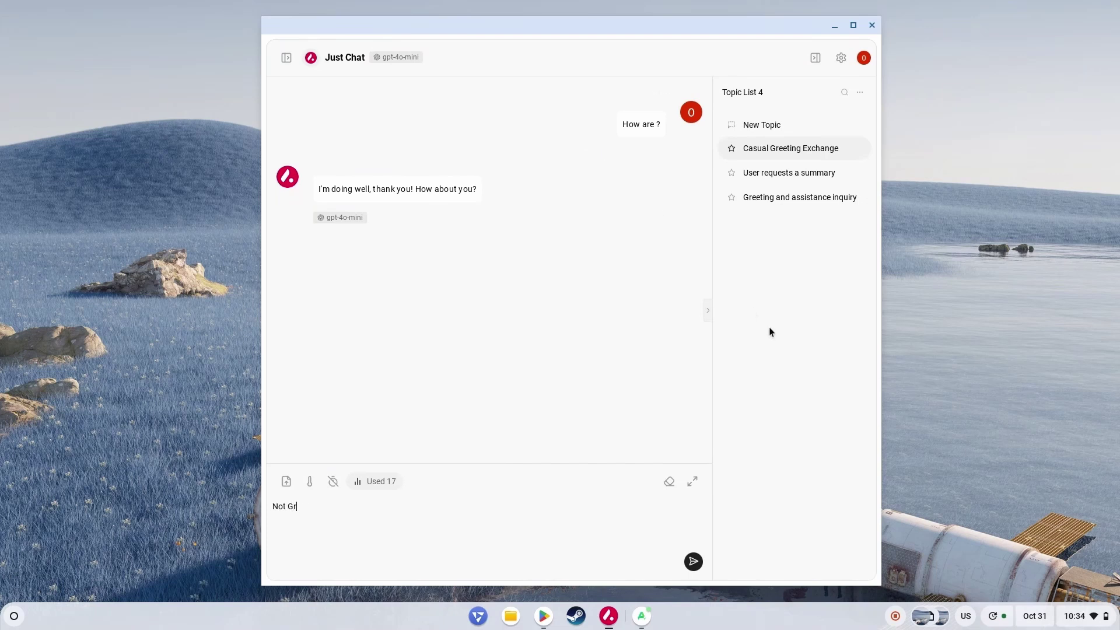
type("eat")
key("Return")
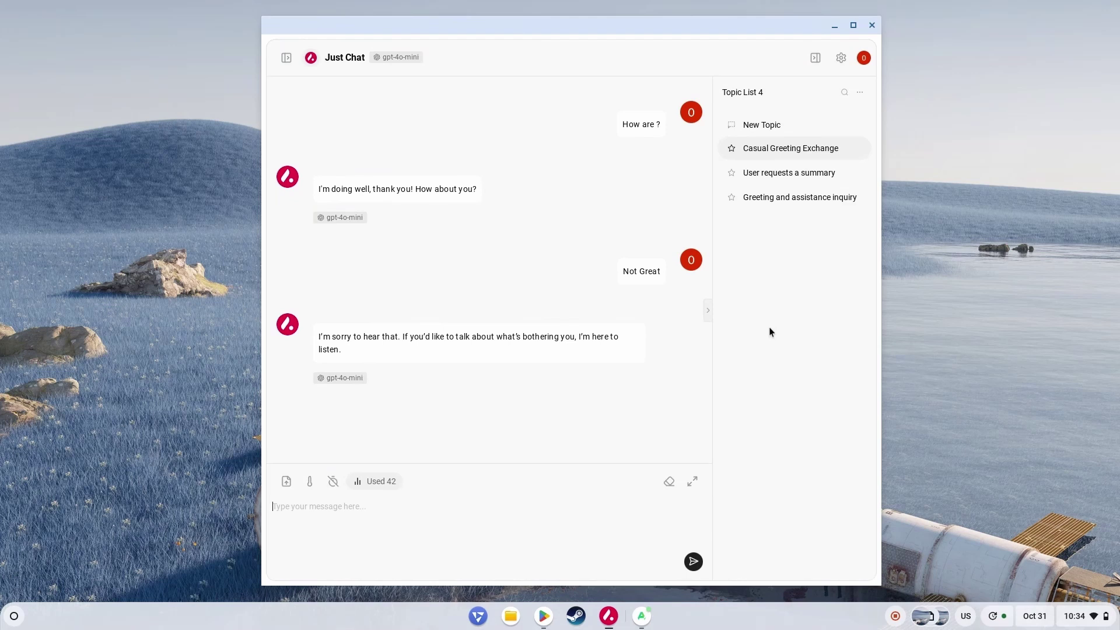
- Ask what to talk about in a video about FydeOS AI and read the idea list
type("I'm wondering what shall aI talk ab")
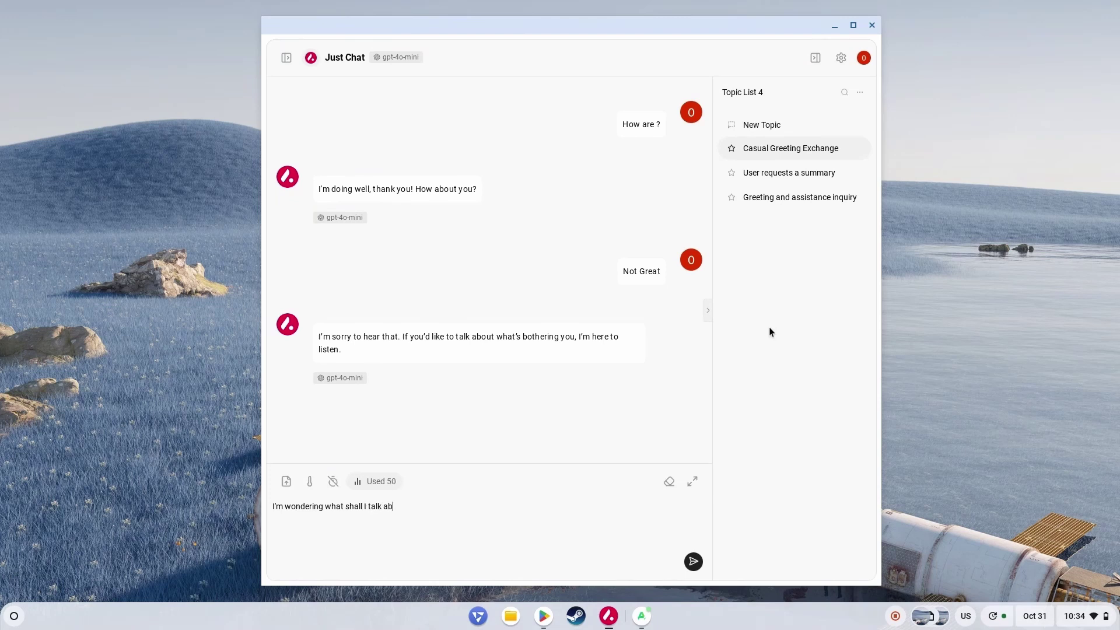
type("out in my video about fydeos AI?")
key("Return")
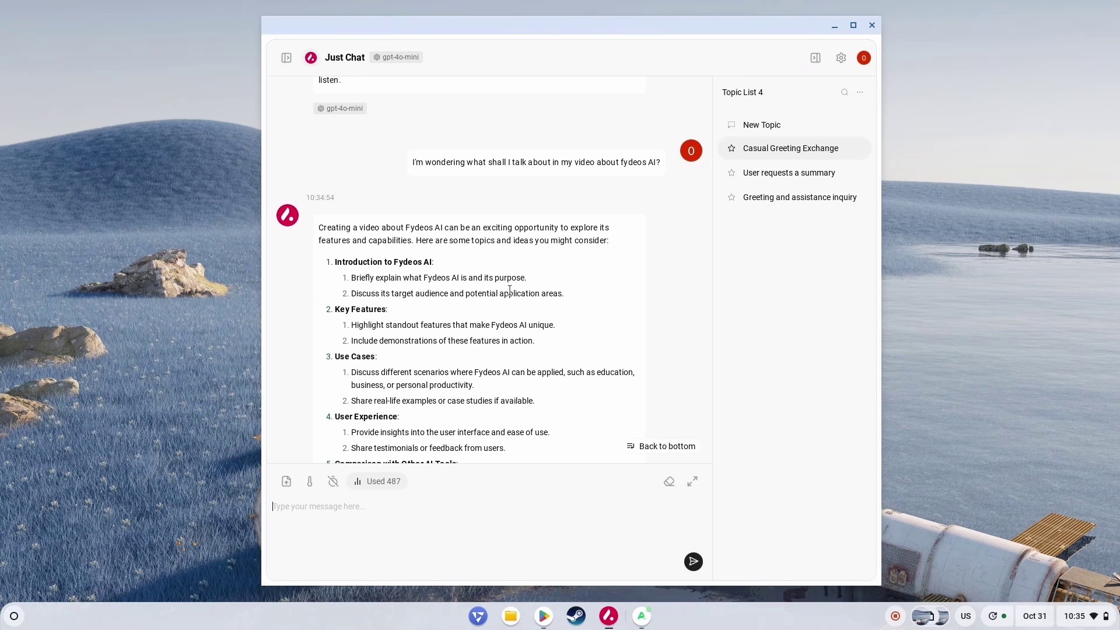
scroll(509, 290, "down", 3)
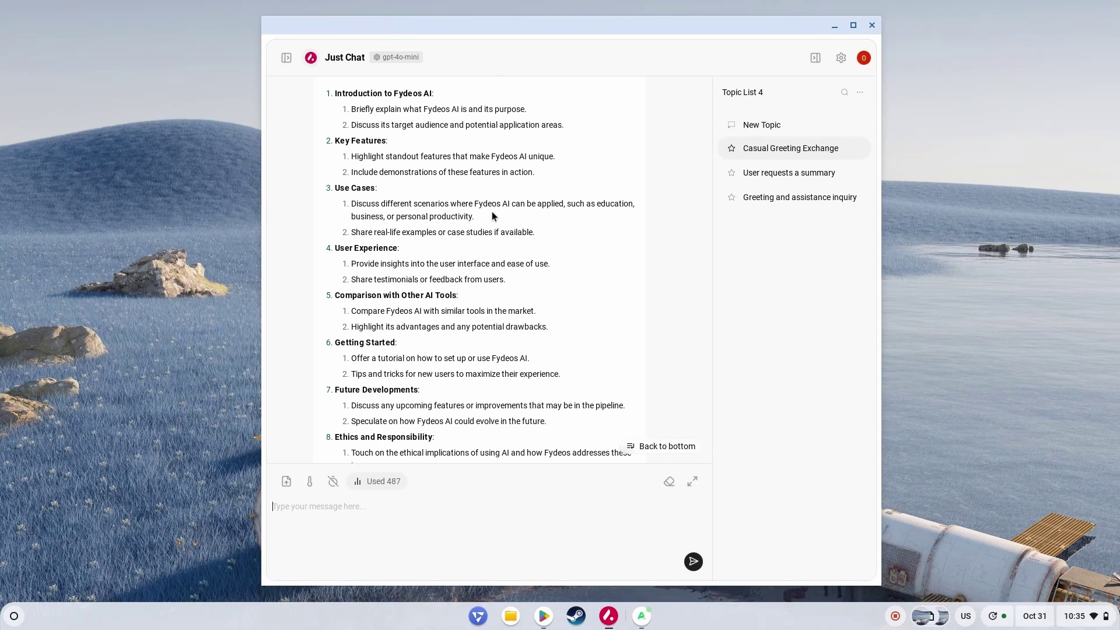
- Check the Language Model providers in settings, then go back to an empty New Topic chat
left_click(839, 58)
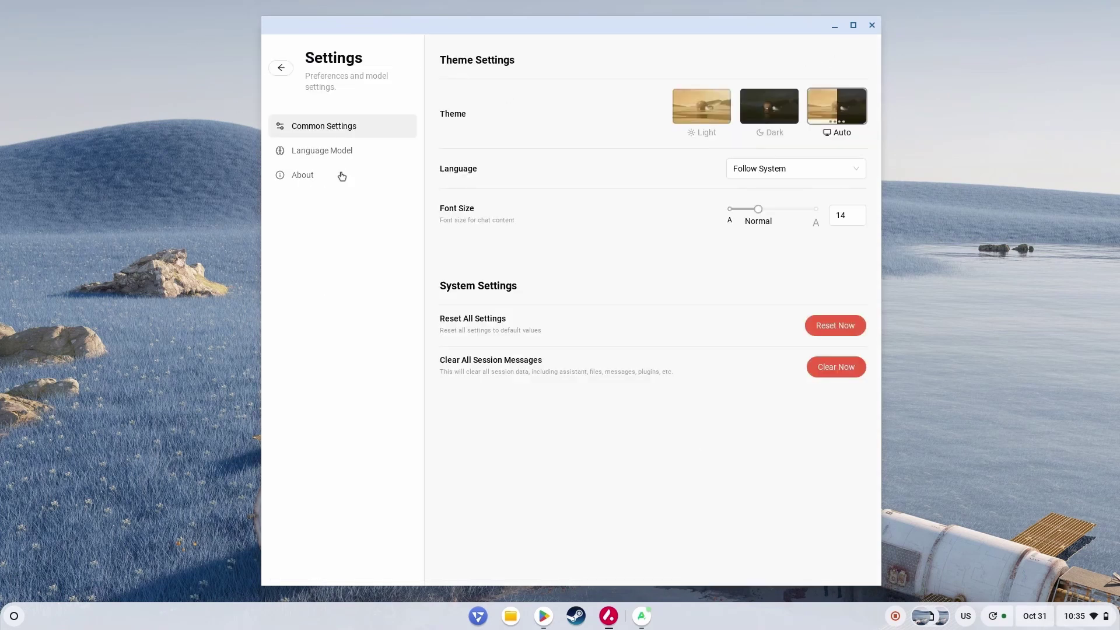
left_click(359, 154)
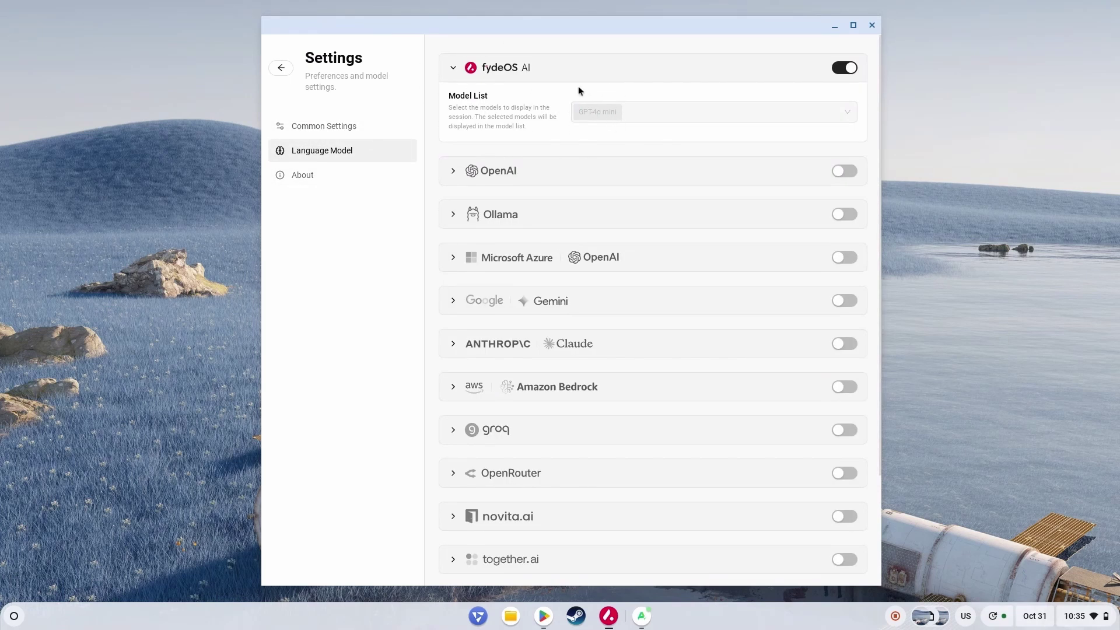
left_click(281, 70)
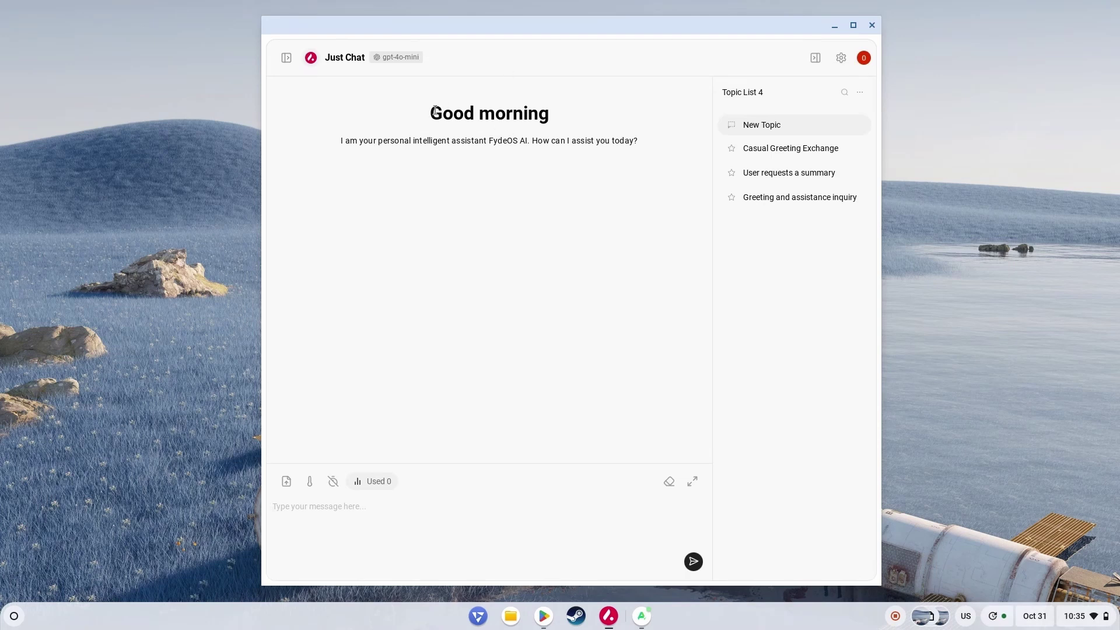
- Reopen Casual Greeting Exchange and attach Physics-SQP.pdf (476.4 KB) from Downloads to the message
left_click(790, 148)
scroll(336, 153, "up", 10)
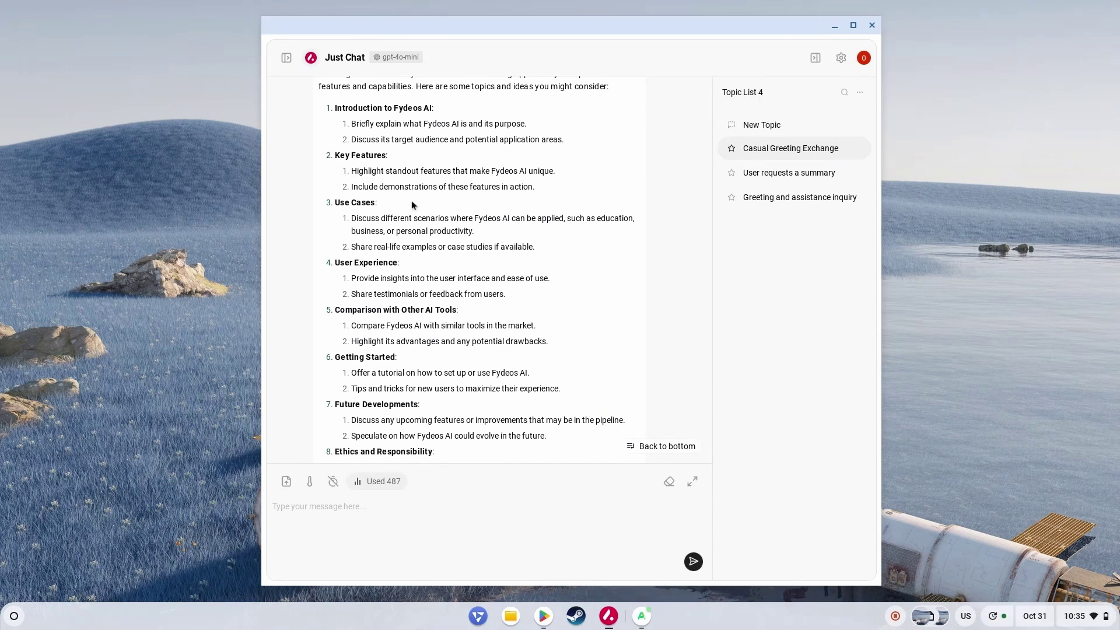
left_click(294, 483)
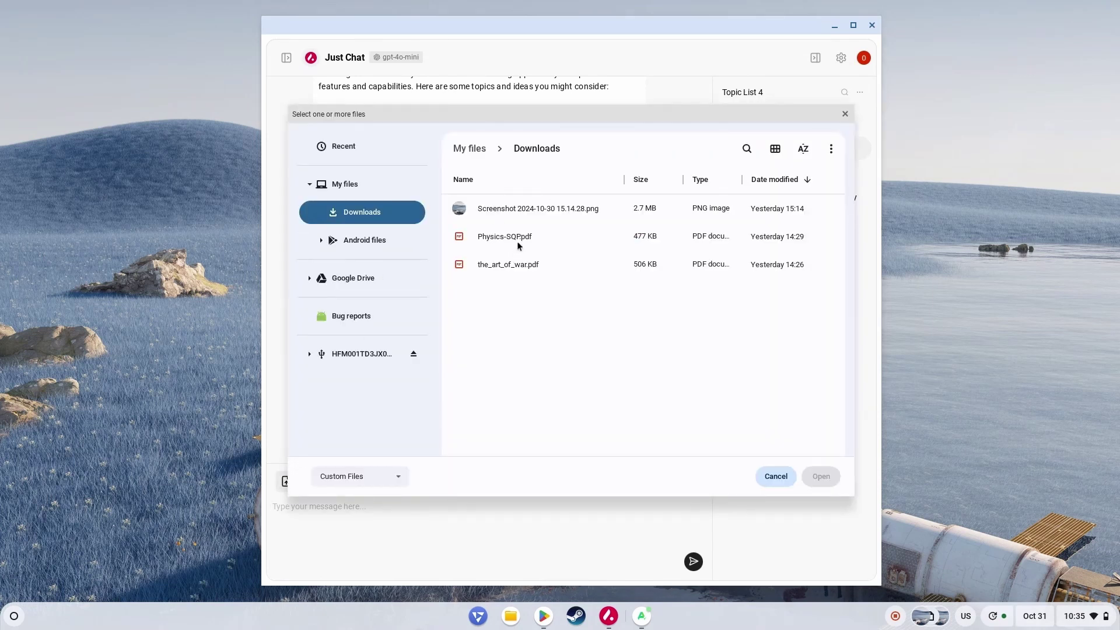
double_click(517, 240)
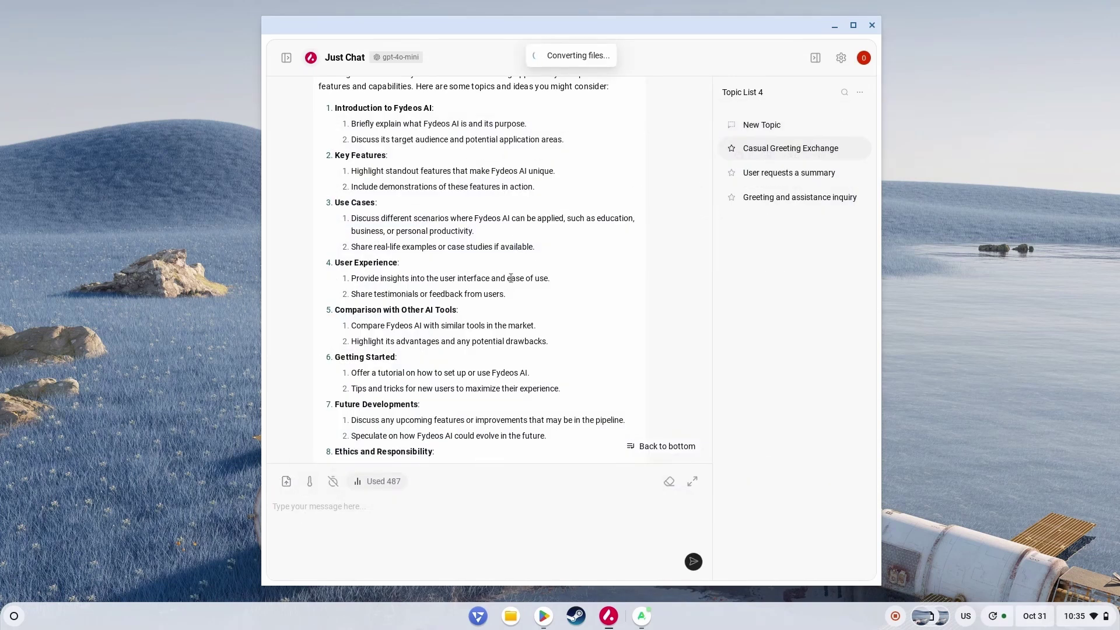
scroll(510, 278, "down", 3)
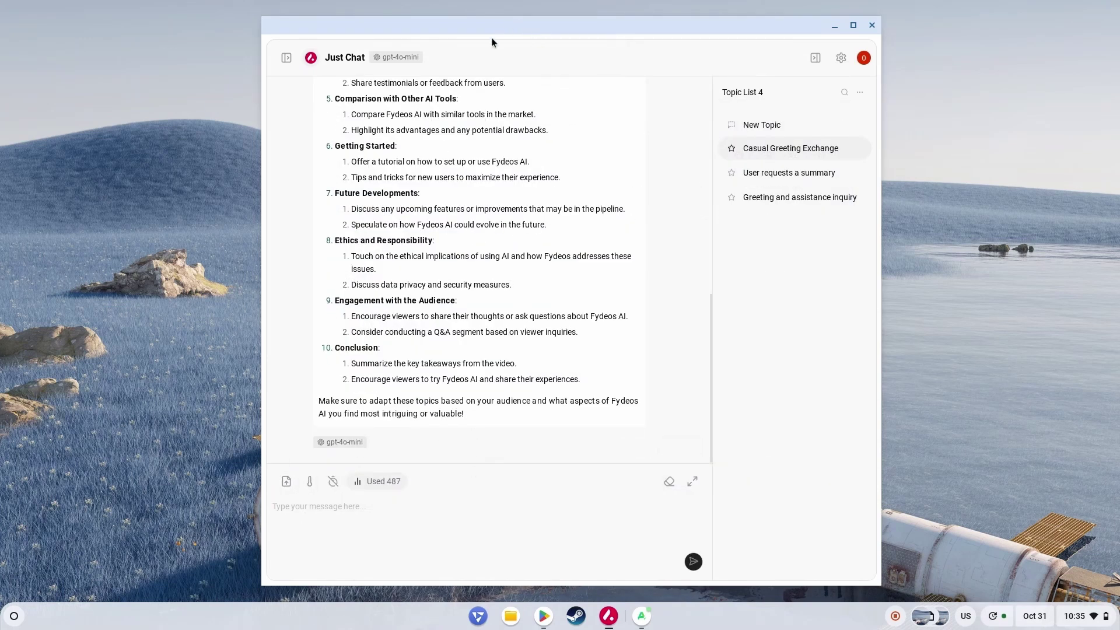
mouse_move(456, 424)
scroll(554, 270, "up", 10)
scroll(554, 270, "down", 10)
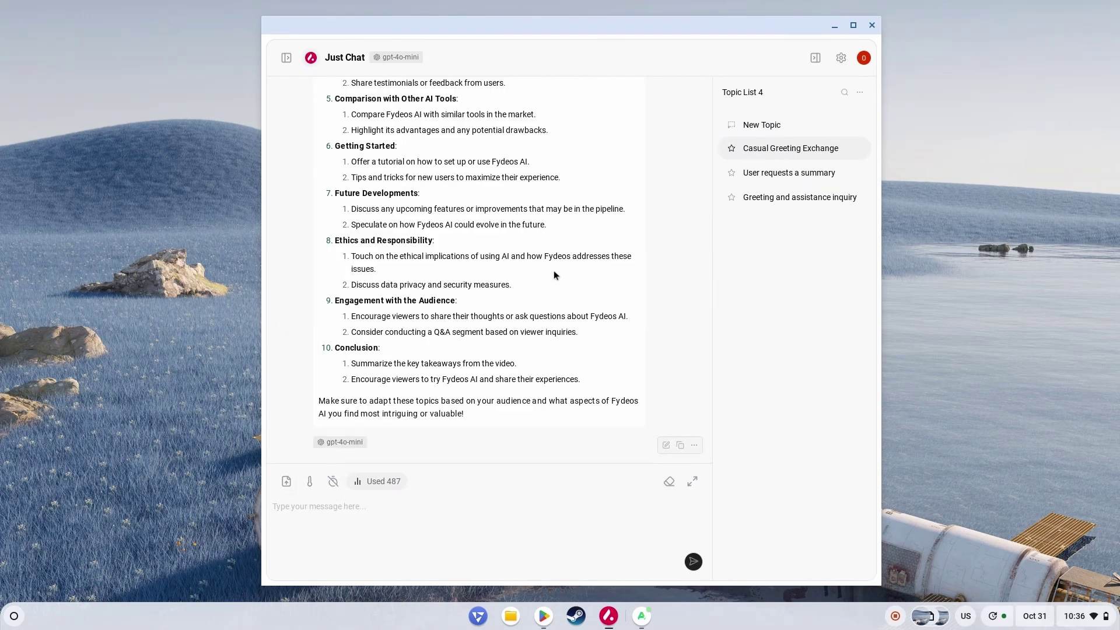
scroll(554, 275, "up", 10)
scroll(554, 276, "down", 10)
scroll(553, 275, "up", 1)
scroll(554, 275, "down", 1)
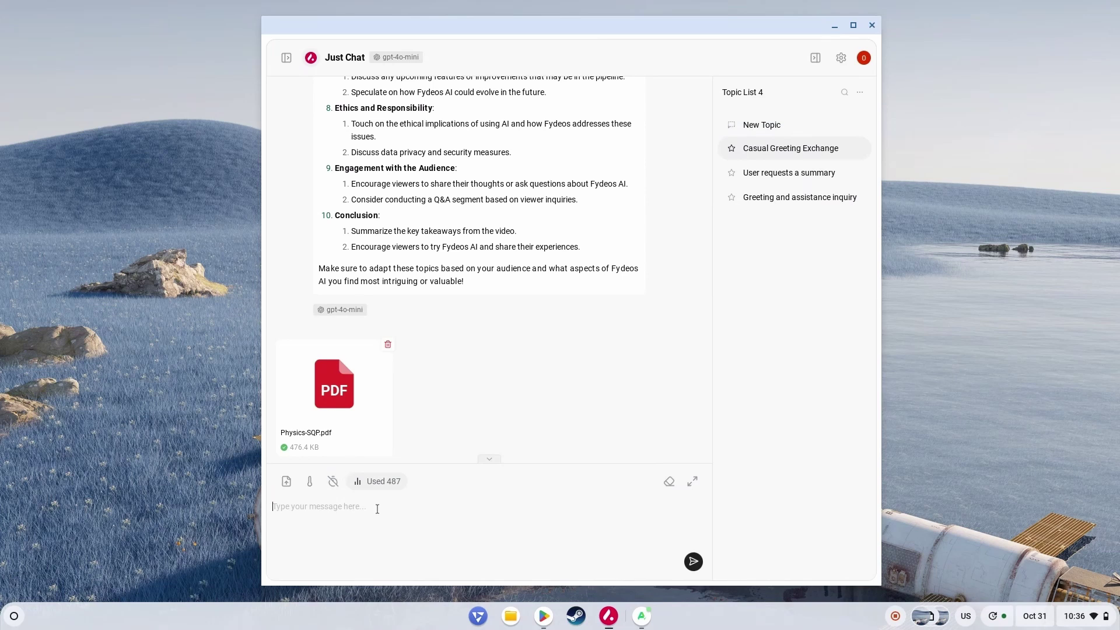
- Request solutions to all questions, then to the first 20, then to the 1st question only
type("Give me the Solutions of all questions")
key("Return")
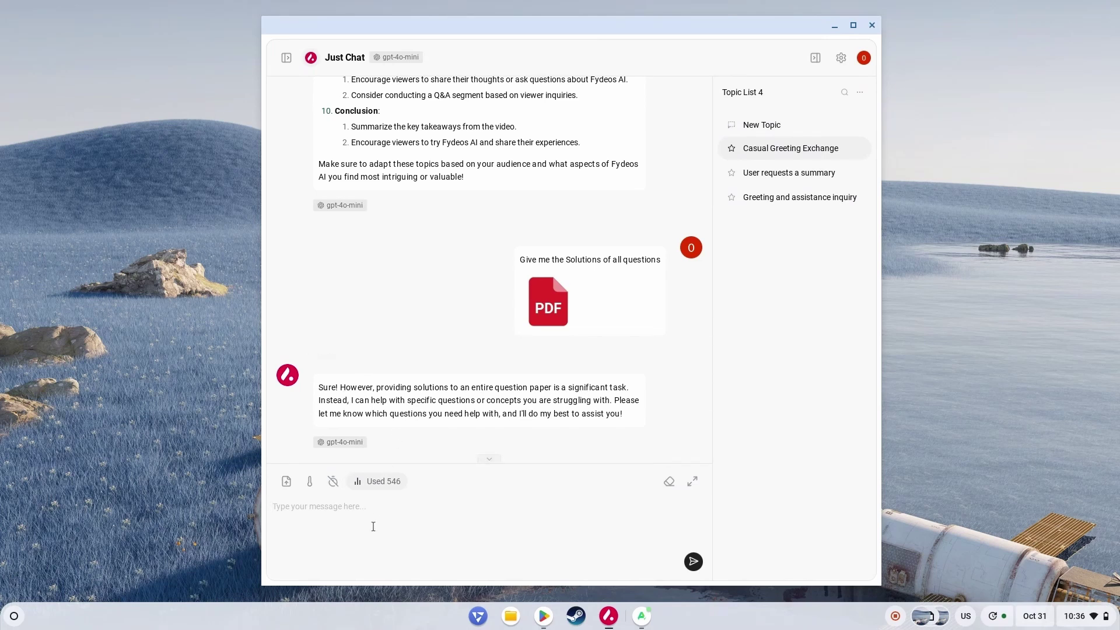
type("Ge")
type("ive me the sol")
type("utions of First ")
type("20 questi")
type("ons")
key("Return")
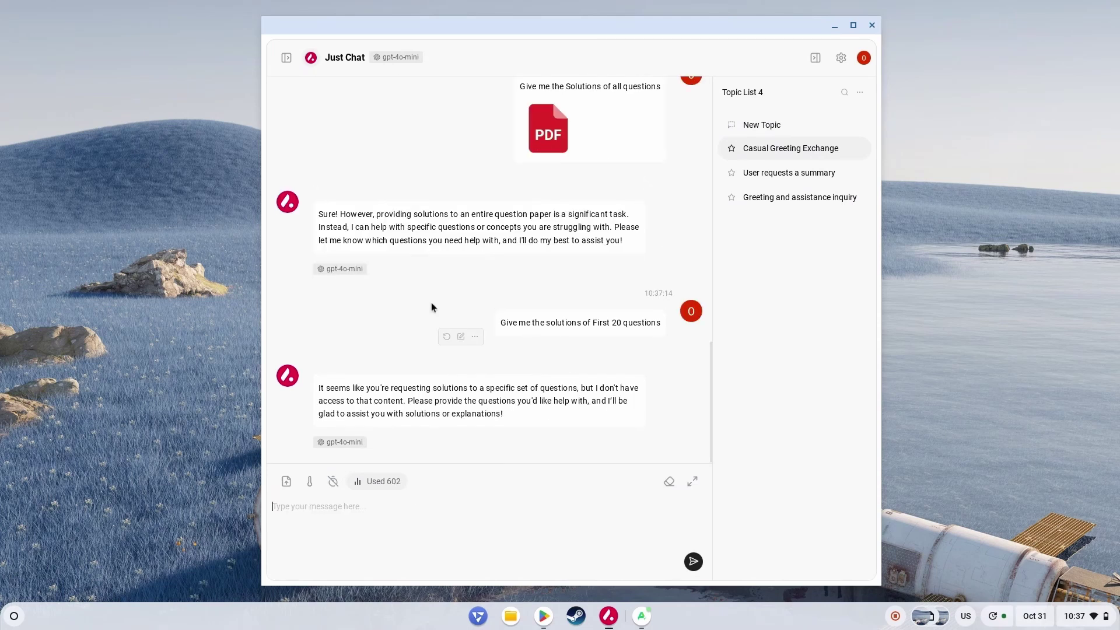
type("Give me the solution of the 1st question")
key("Return")
scroll(504, 288, "up", 10)
scroll(505, 292, "down", 10)
- Attach Physics-SQP.pdf again and send 'Answer the first question from this pdf'
left_click(285, 481)
double_click(535, 237)
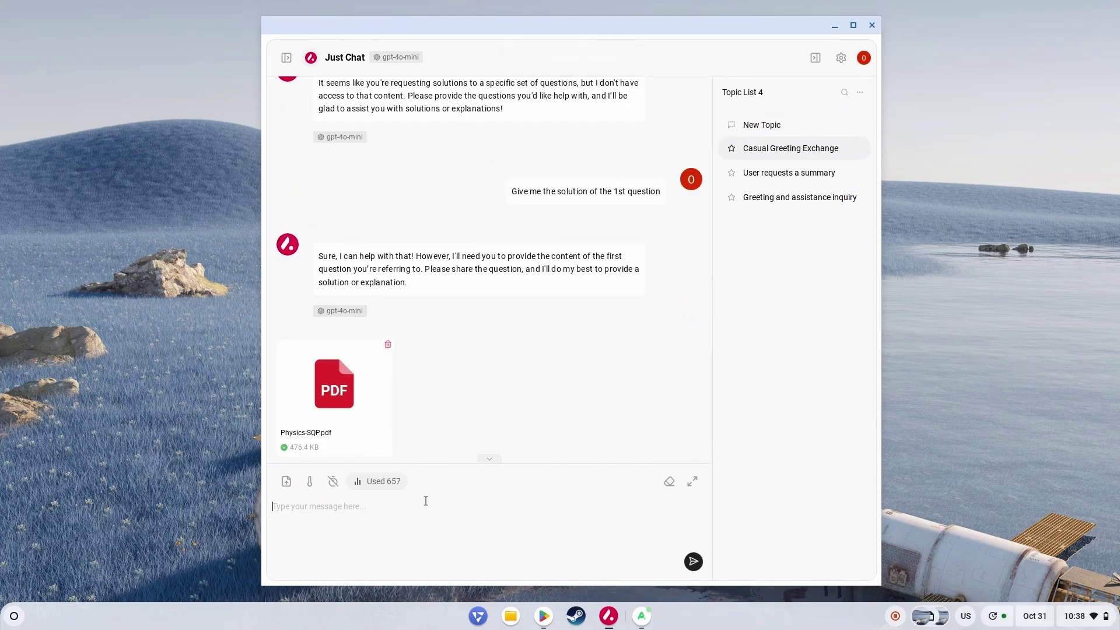
type("Answer the first question from this pdf")
key("Return")
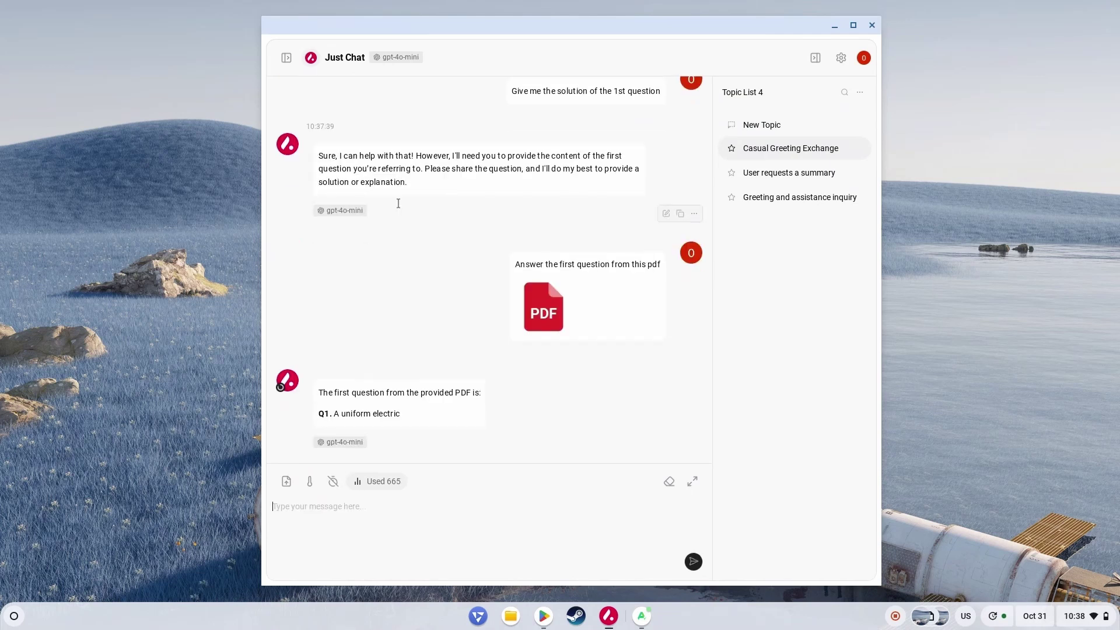
- Read through the reply, which picks options (B) and (D)
scroll(392, 217, "up", 2)
scroll(392, 217, "down", 2)
scroll(390, 217, "up", 3)
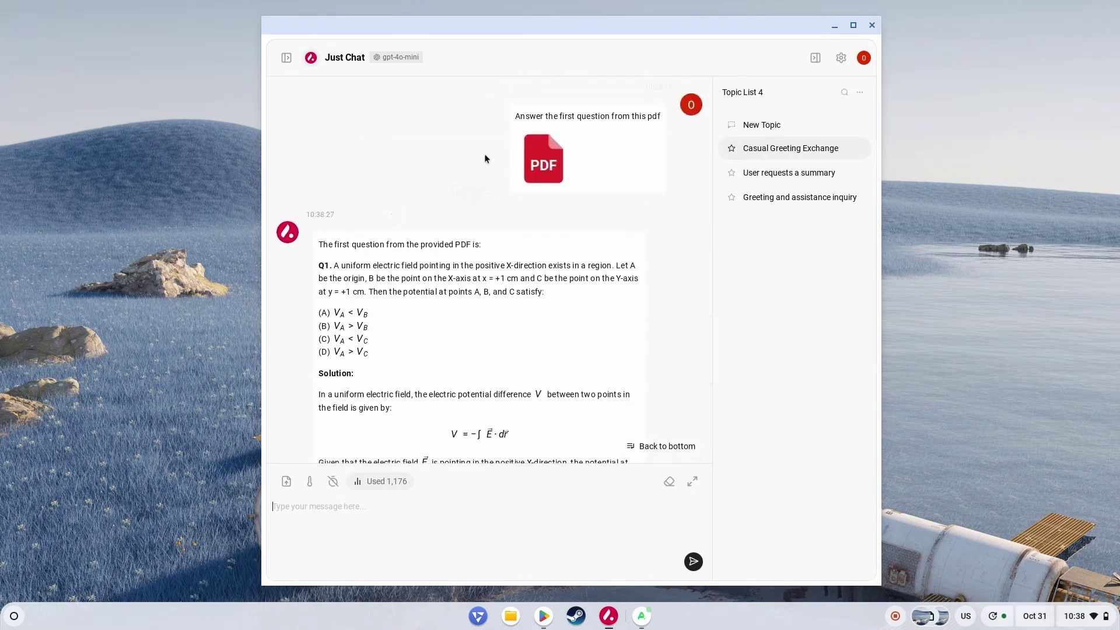
scroll(548, 161, "down", 6)
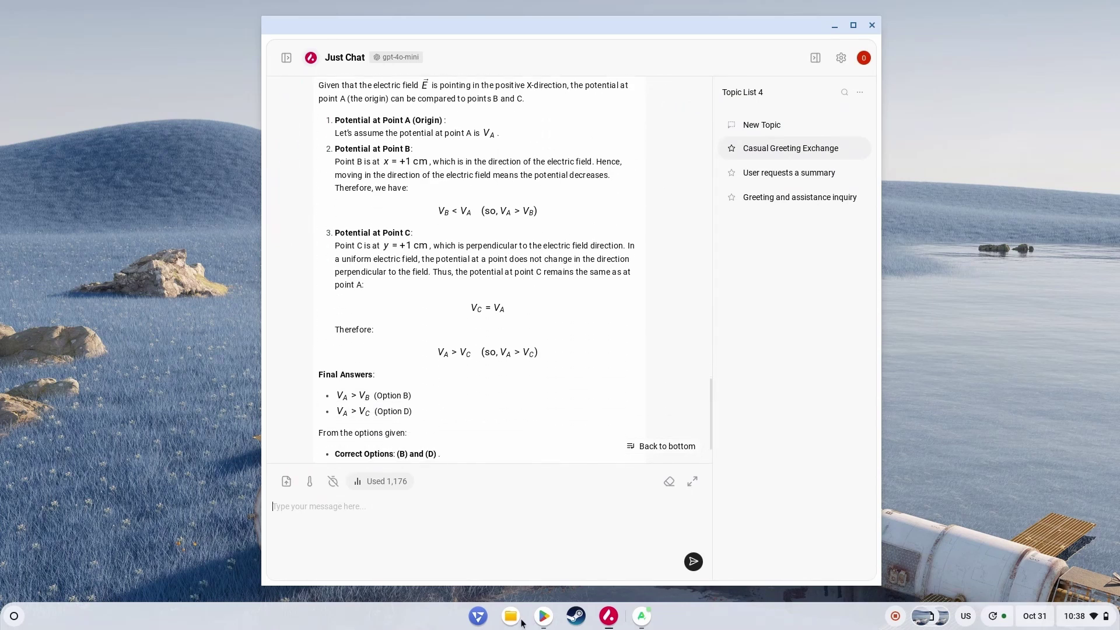
scroll(555, 306, "up", 10)
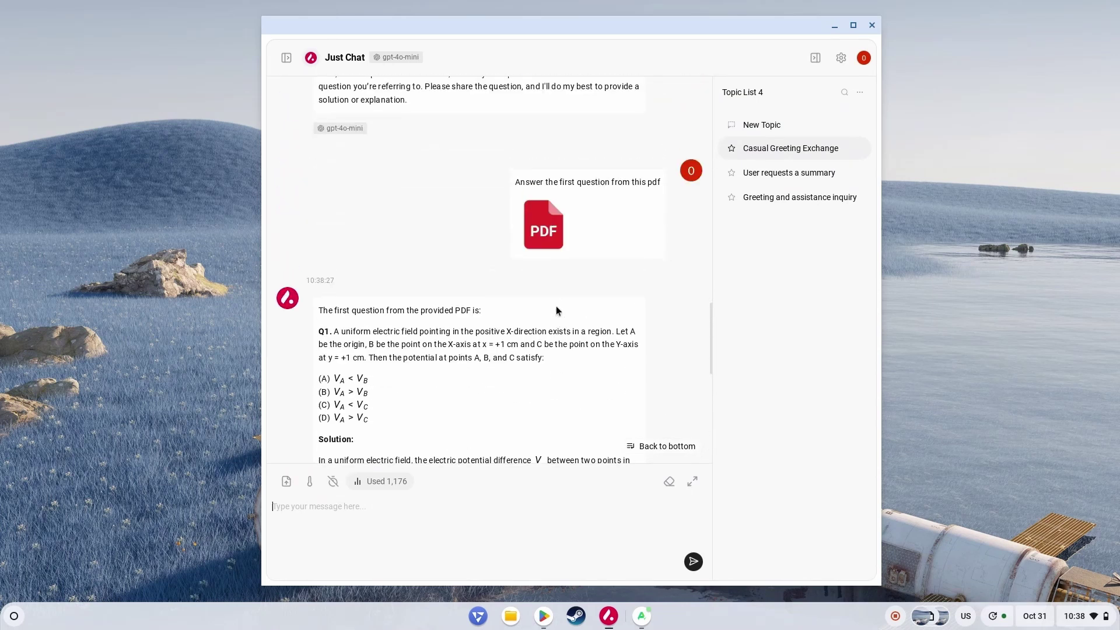
scroll(575, 240, "down", 10)
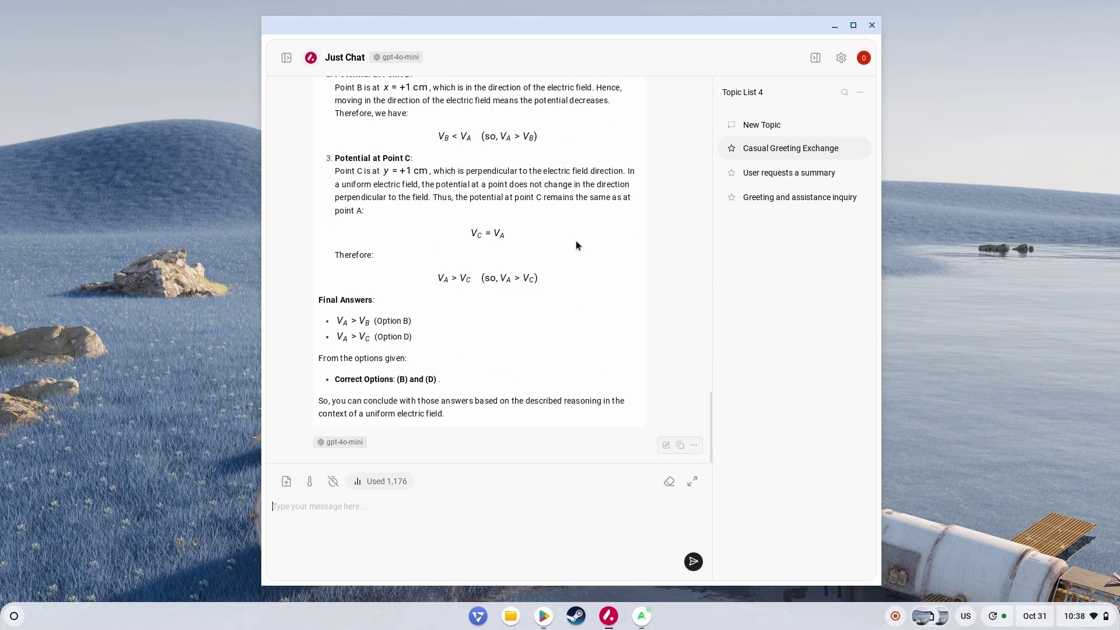
scroll(575, 245, "up", 5)
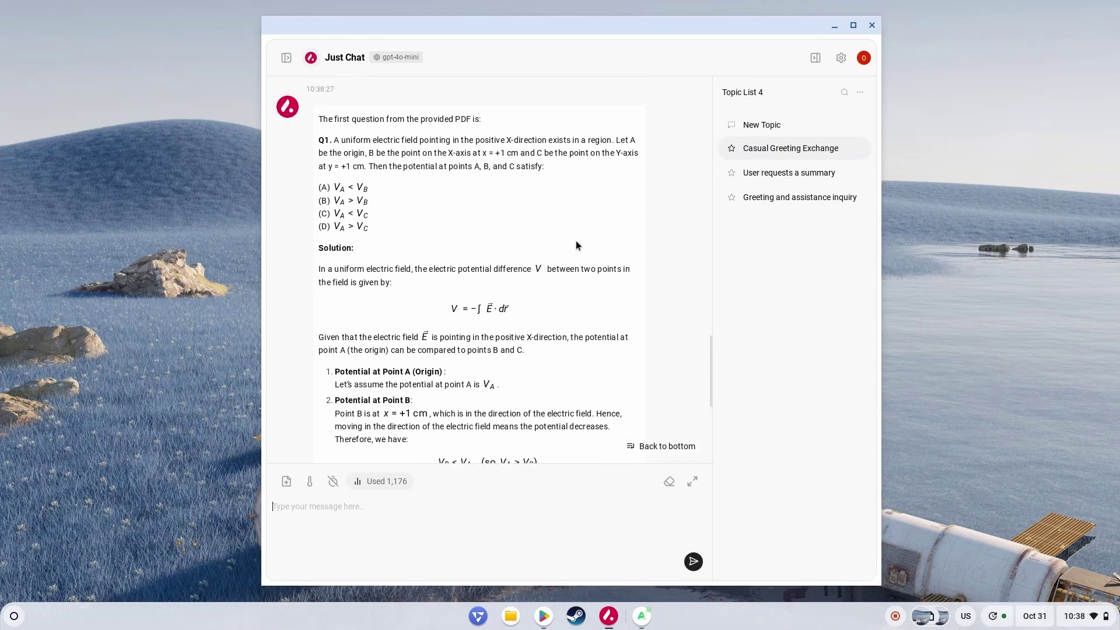
scroll(576, 245, "up", 5)
scroll(450, 317, "down", 10)
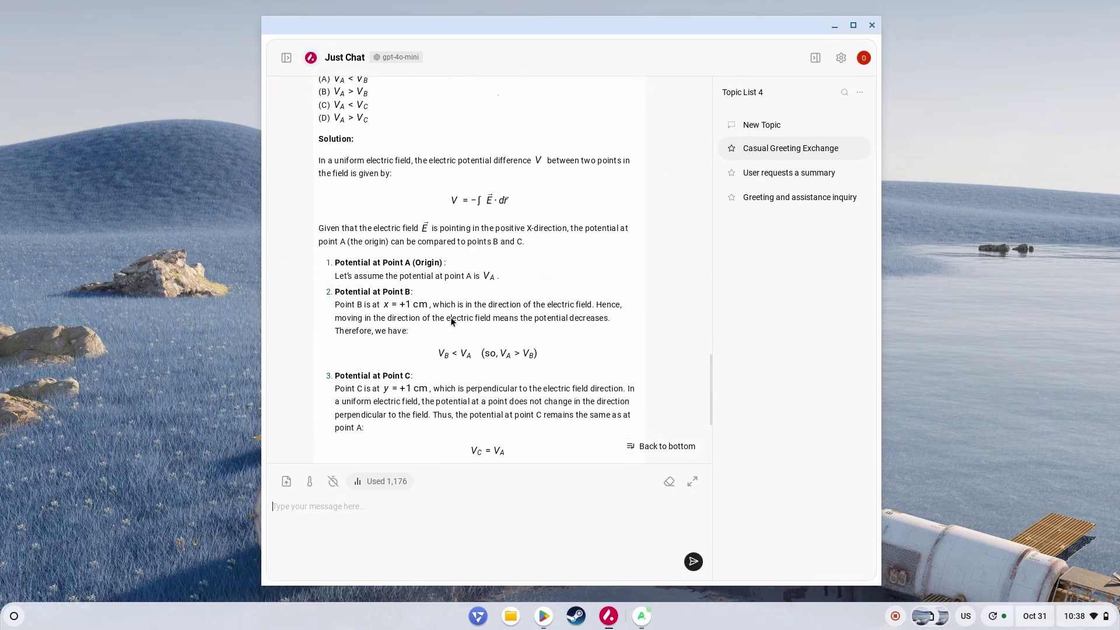
scroll(450, 316, "down", 1)
- Open Physics-SQP.pdf from Downloads in a maximized Files window and scroll to page 2
left_click(514, 617)
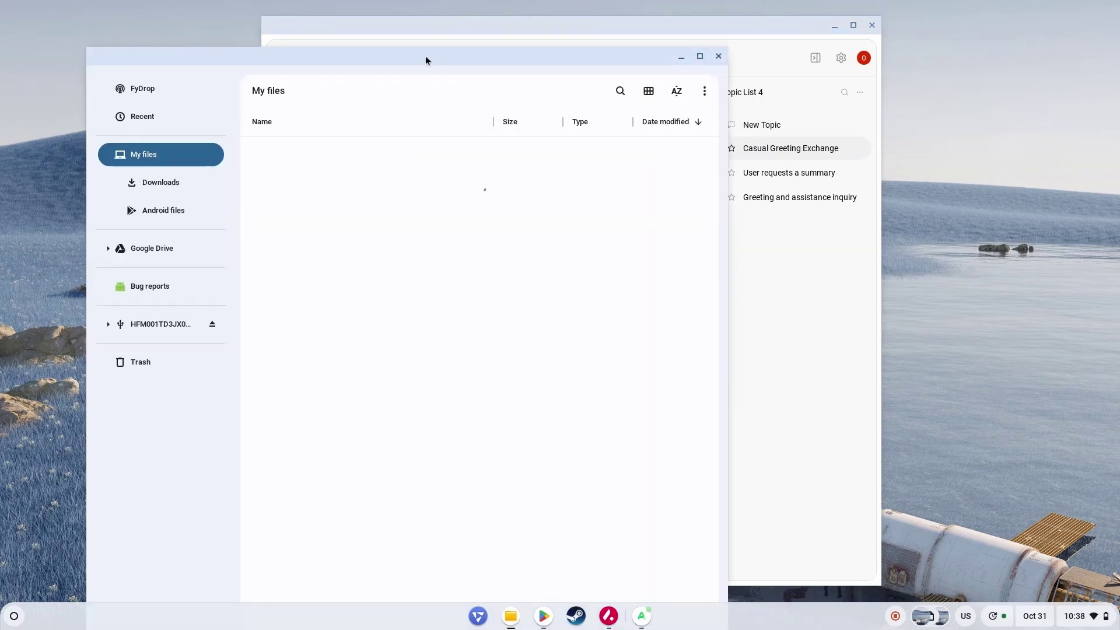
double_click(429, 58)
double_click(330, 104)
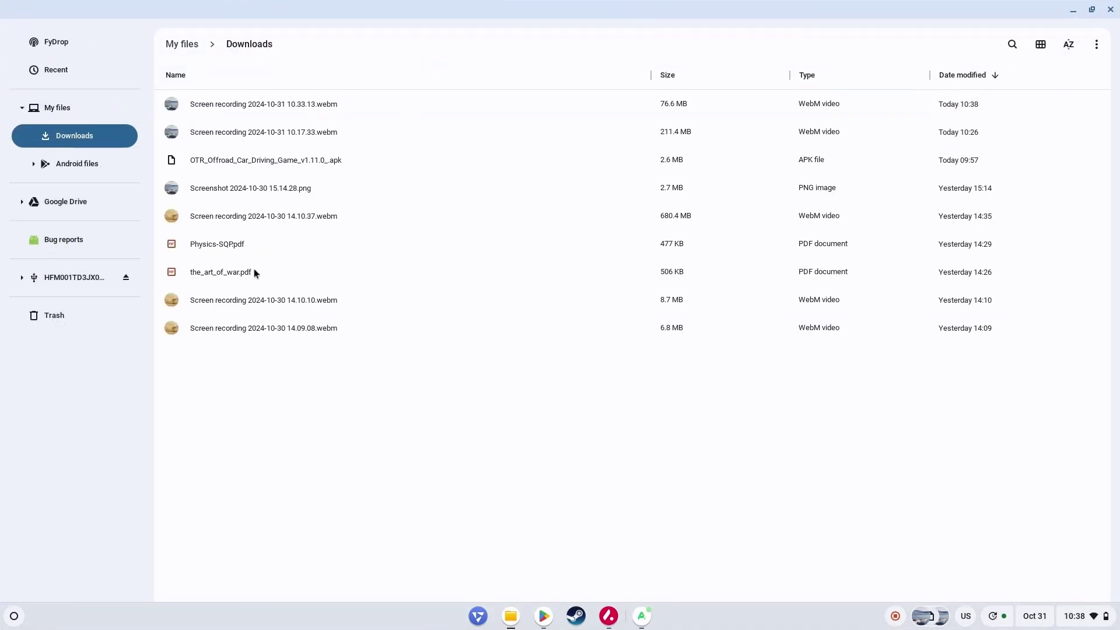
double_click(267, 240)
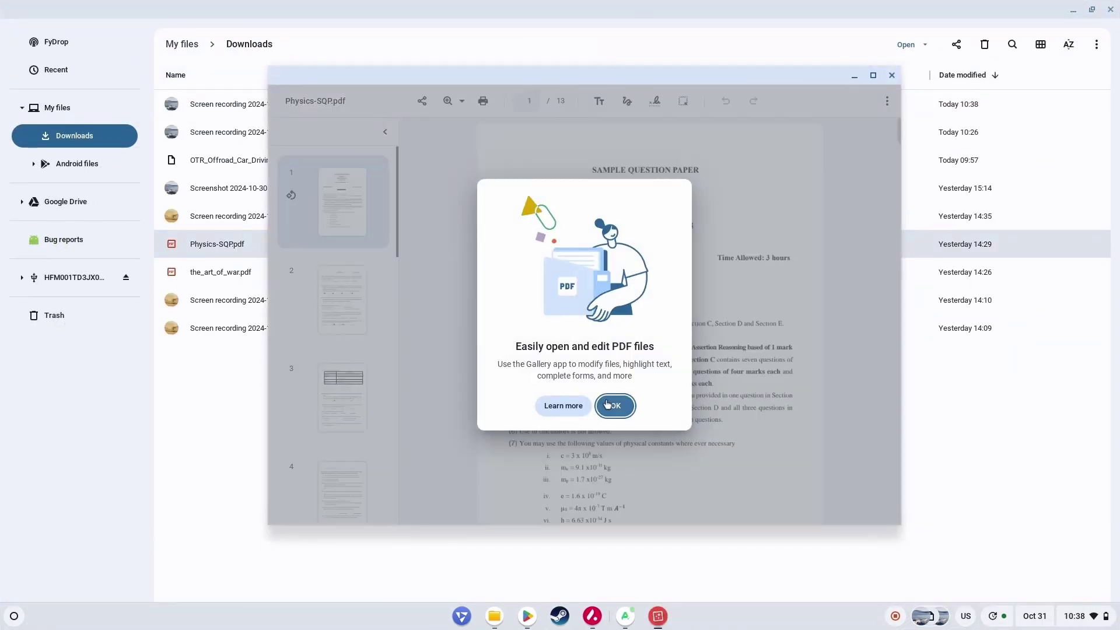
left_click(608, 405)
scroll(607, 403, "down", 8)
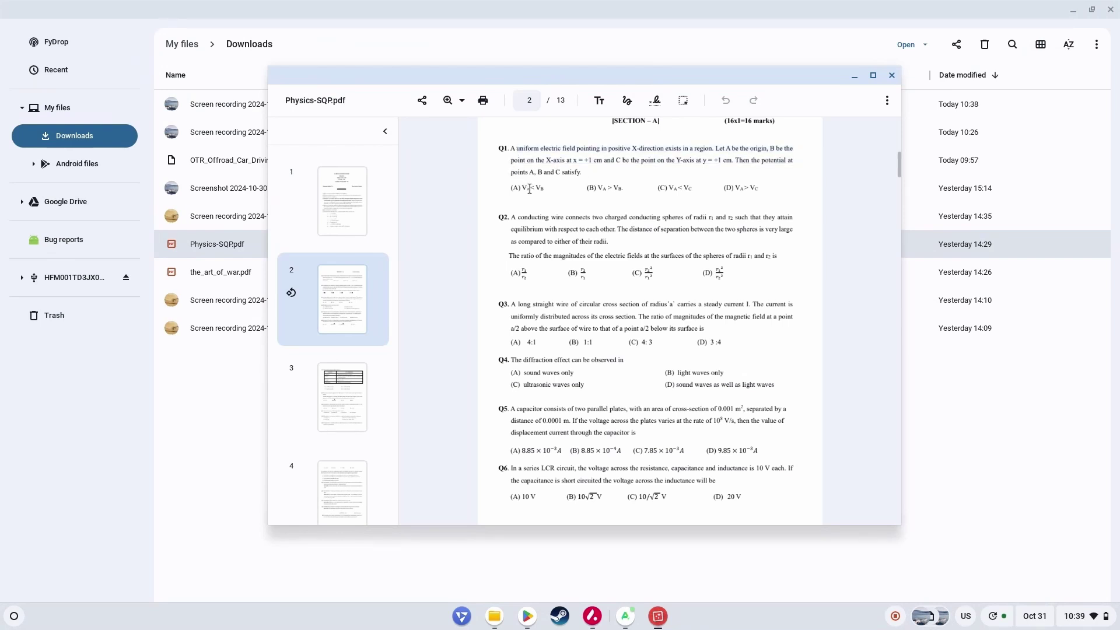
- Send the selected Q1 question text to Just Chat, then close the chat
left_click_drag(512, 150, 581, 177)
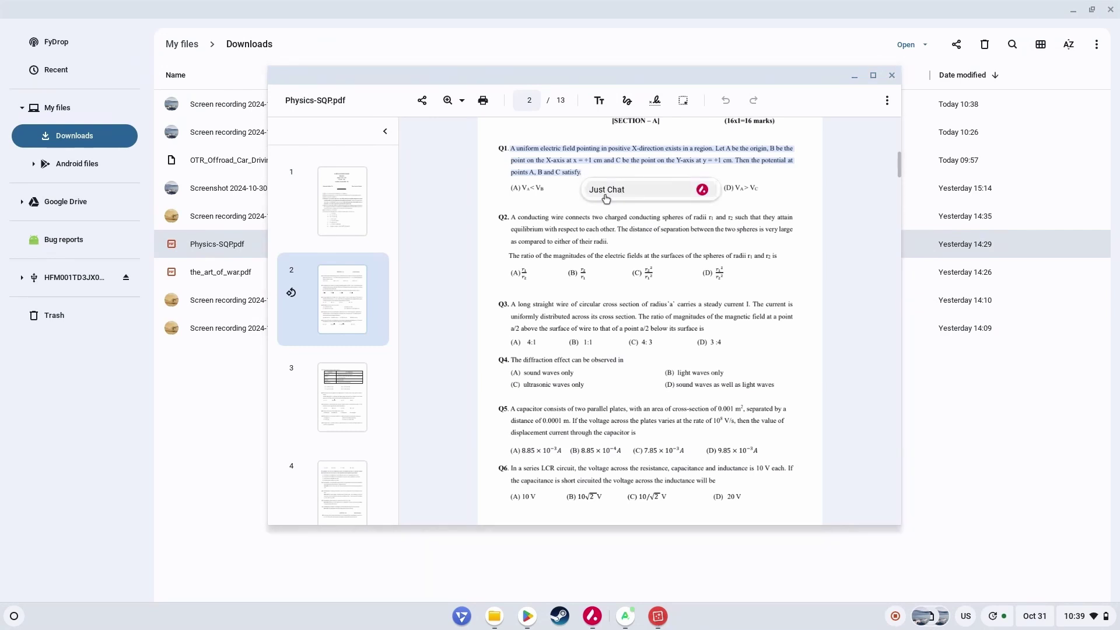
left_click(603, 191)
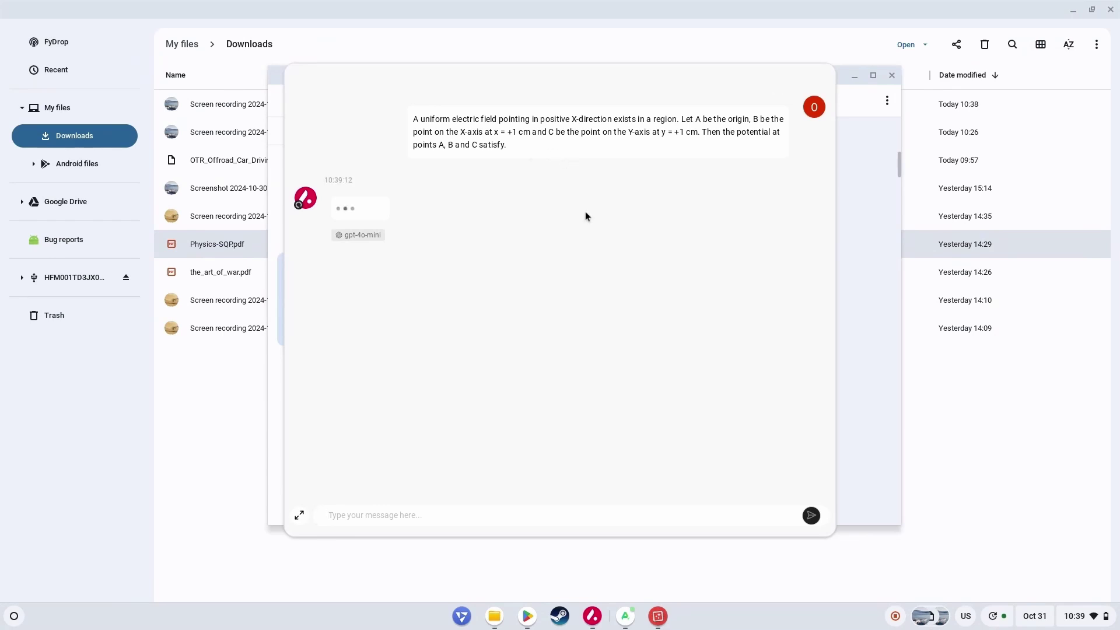
left_click(867, 326)
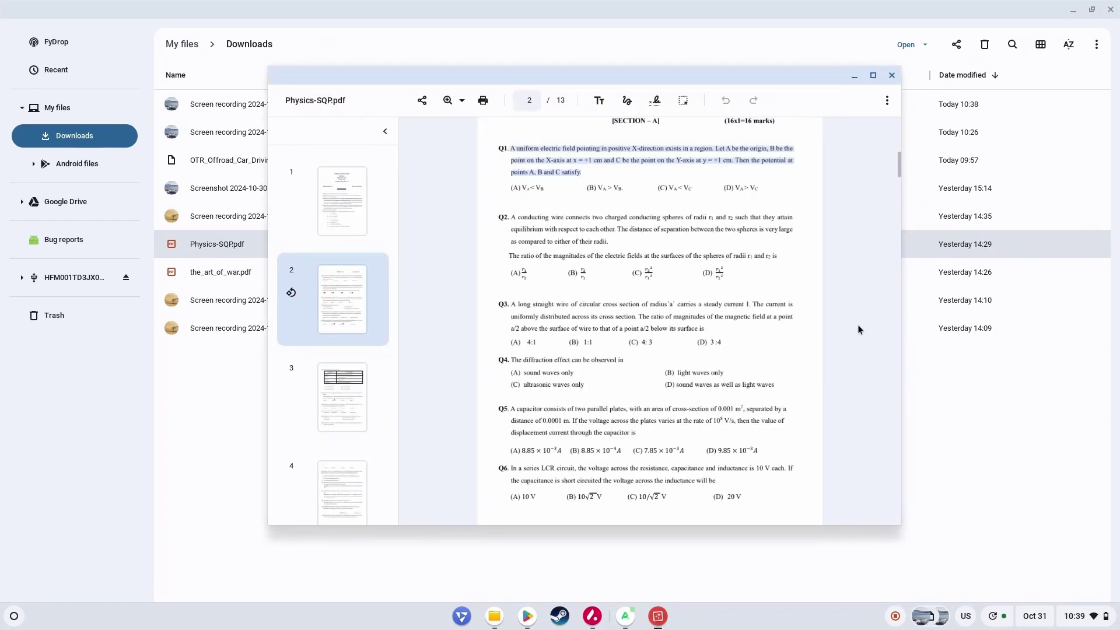
- Select the Q3 question text and send it to Just Chat for an answer
scroll(644, 291, "down", 3)
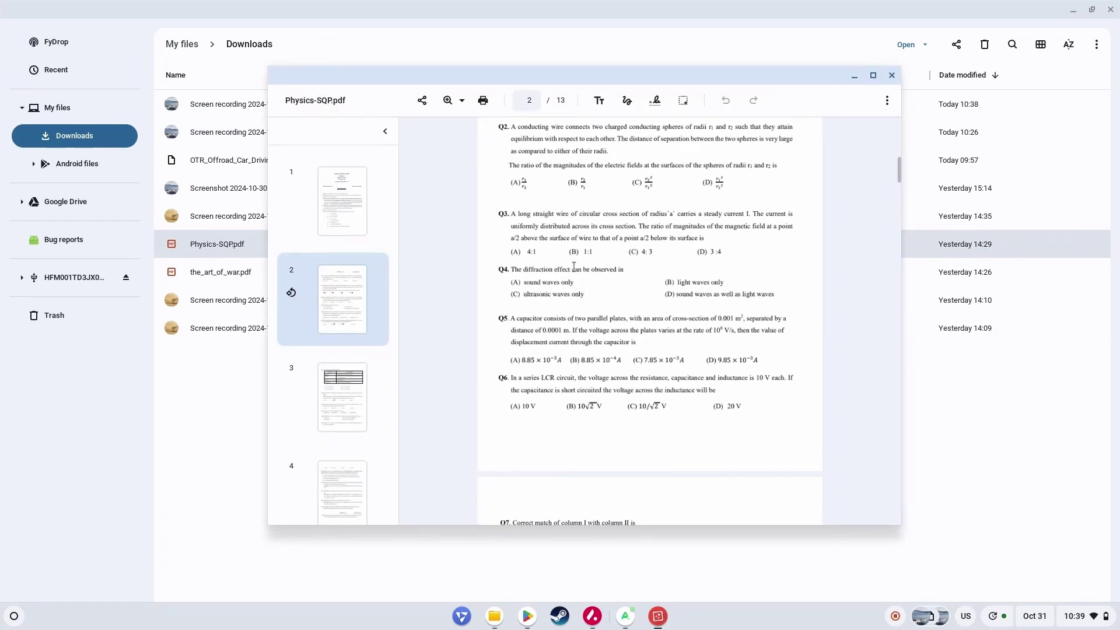
left_click_drag(513, 216, 709, 241)
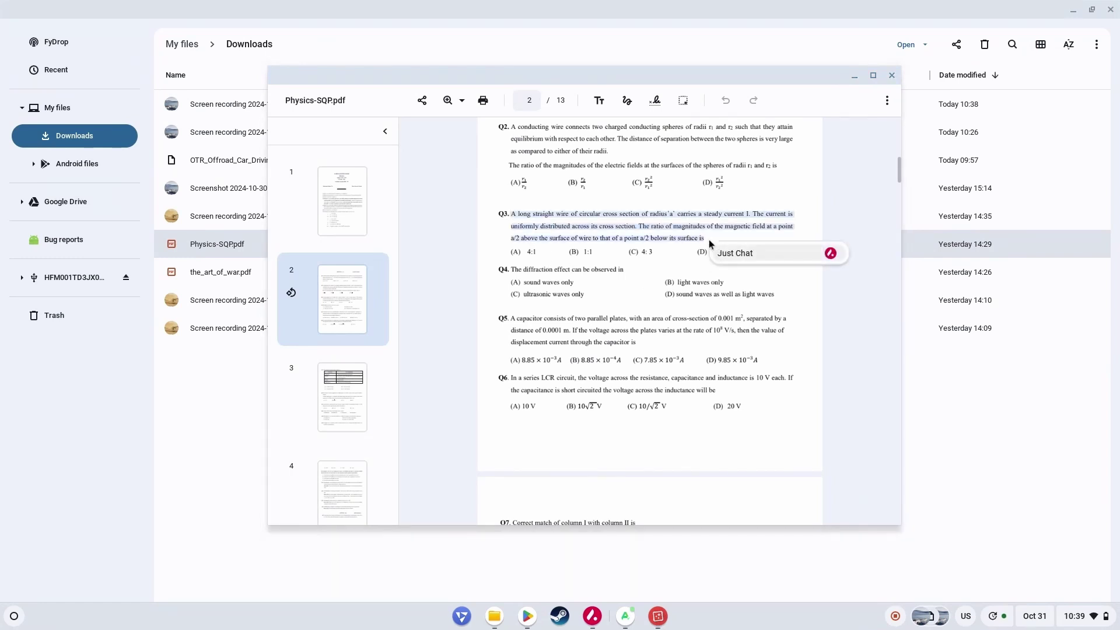
left_click(758, 256)
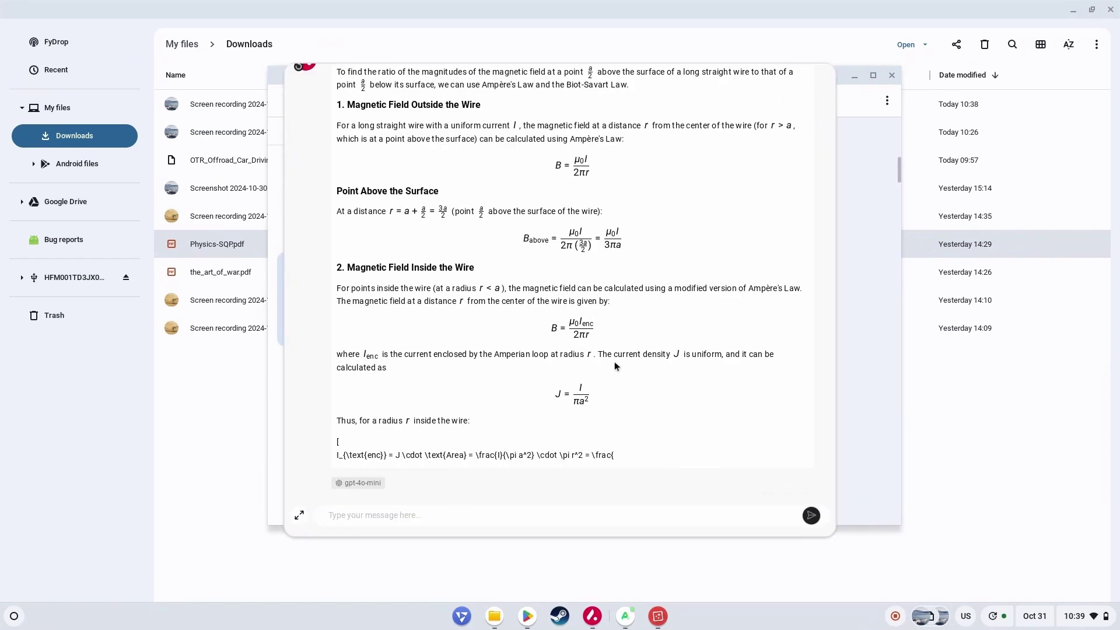
- Close the AI chat and the physics PDF, then launch Chrome on a New Tab
left_click(880, 295)
left_click(891, 76)
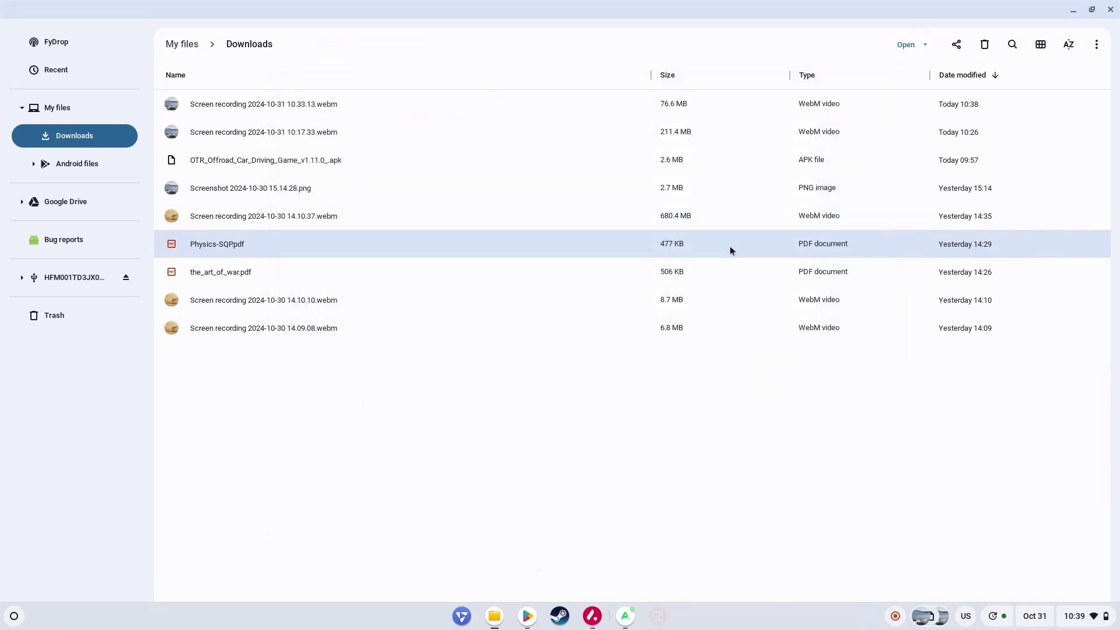
left_click(478, 616)
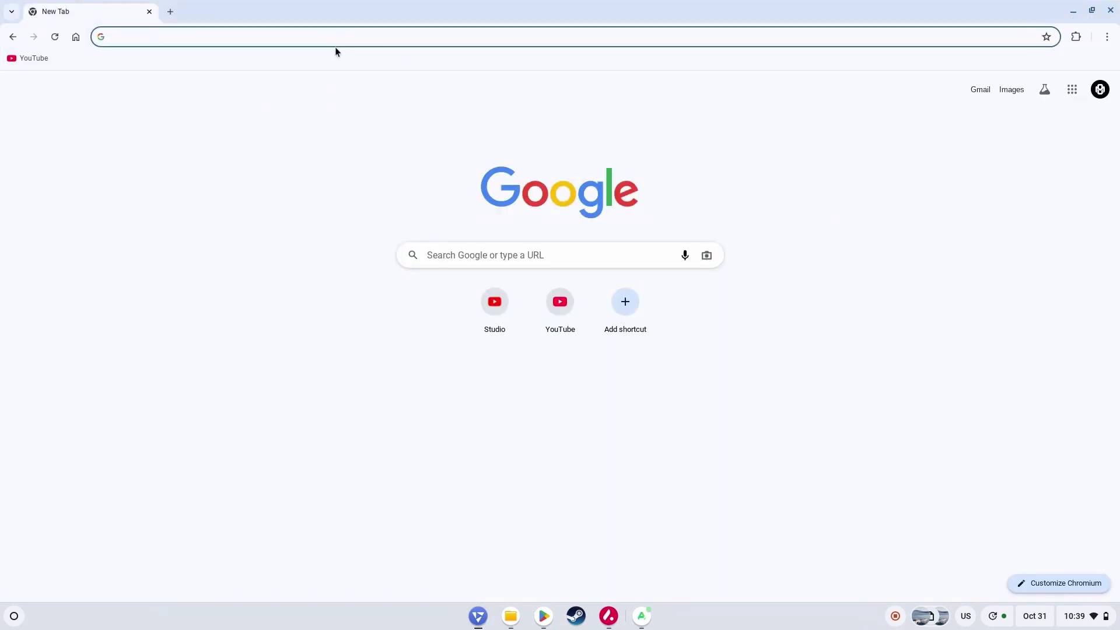
- Attach the_art_of_war.pdf in FydeOS AI and send a 'Summar' request
left_click(609, 618)
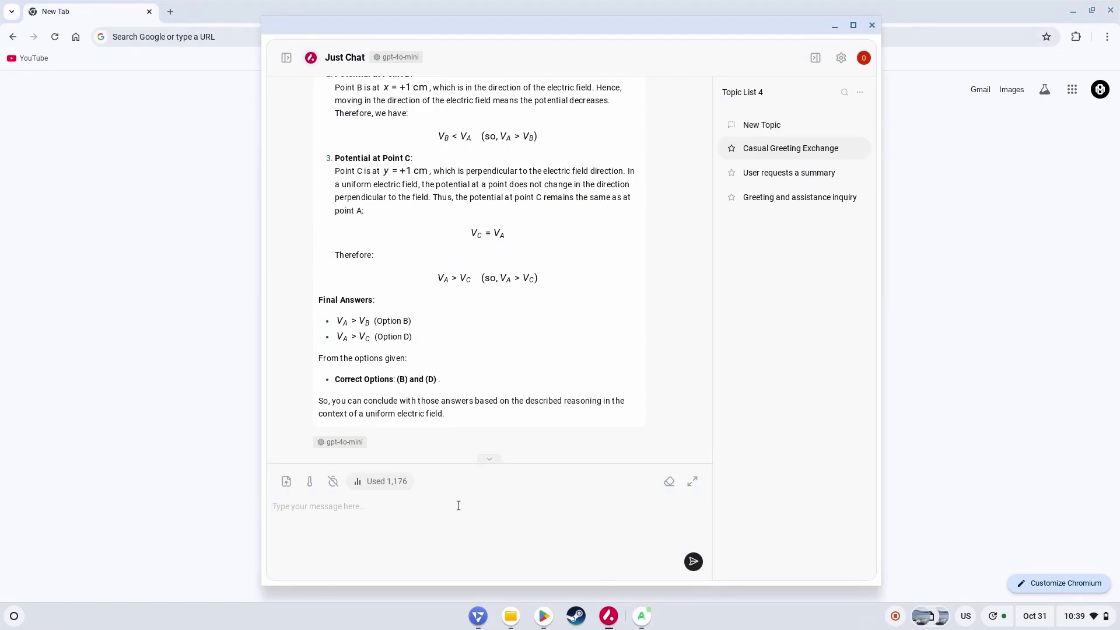
left_click(286, 481)
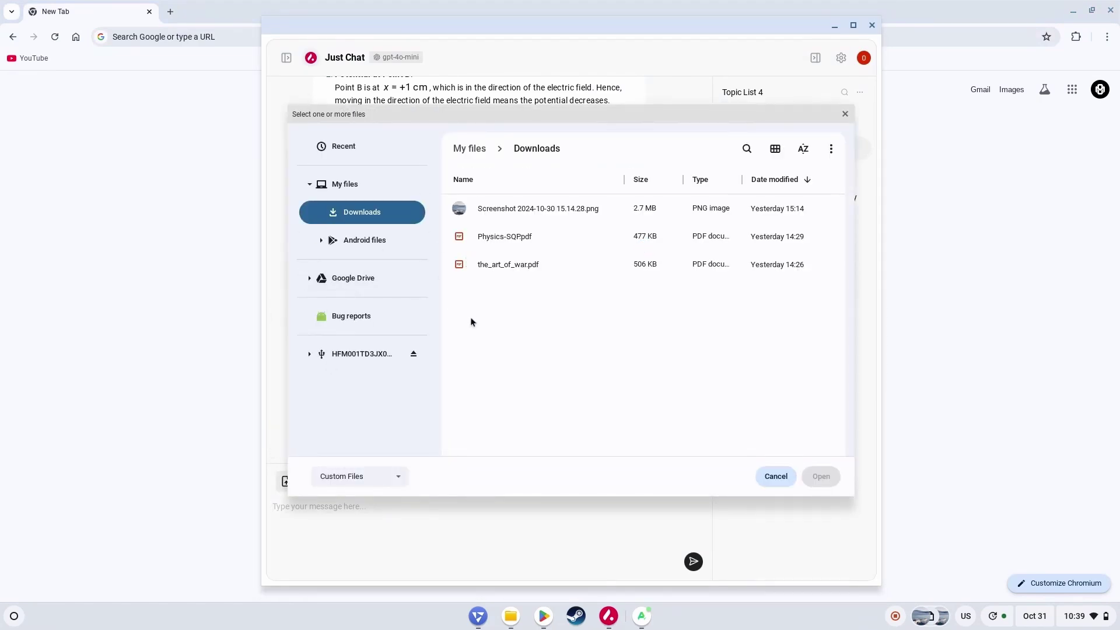
double_click(554, 264)
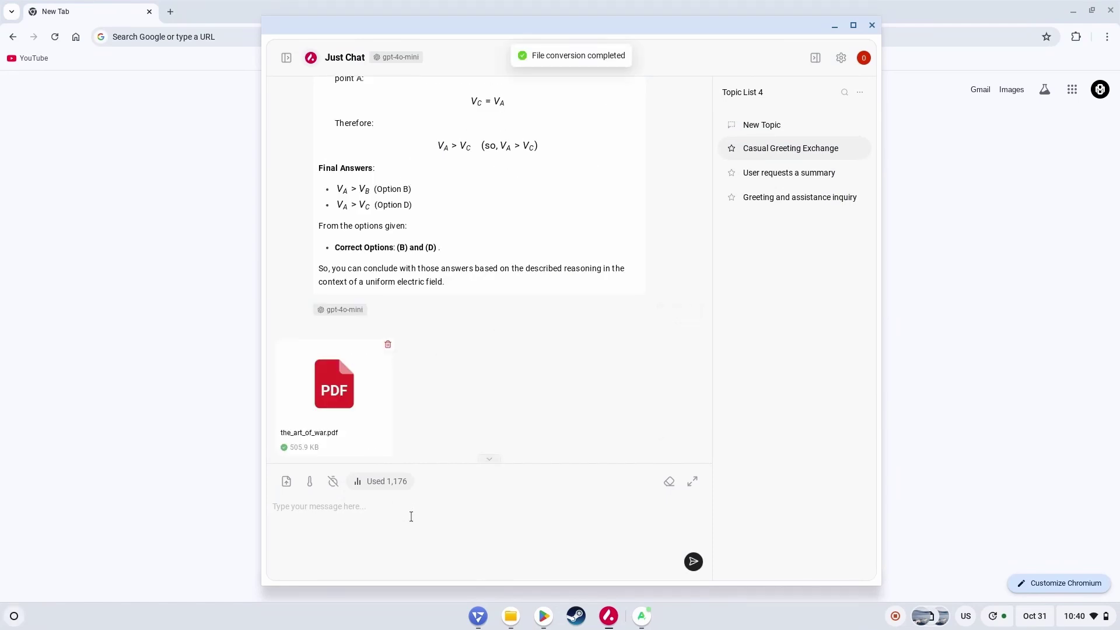
type("Summarise it")
key("Return")
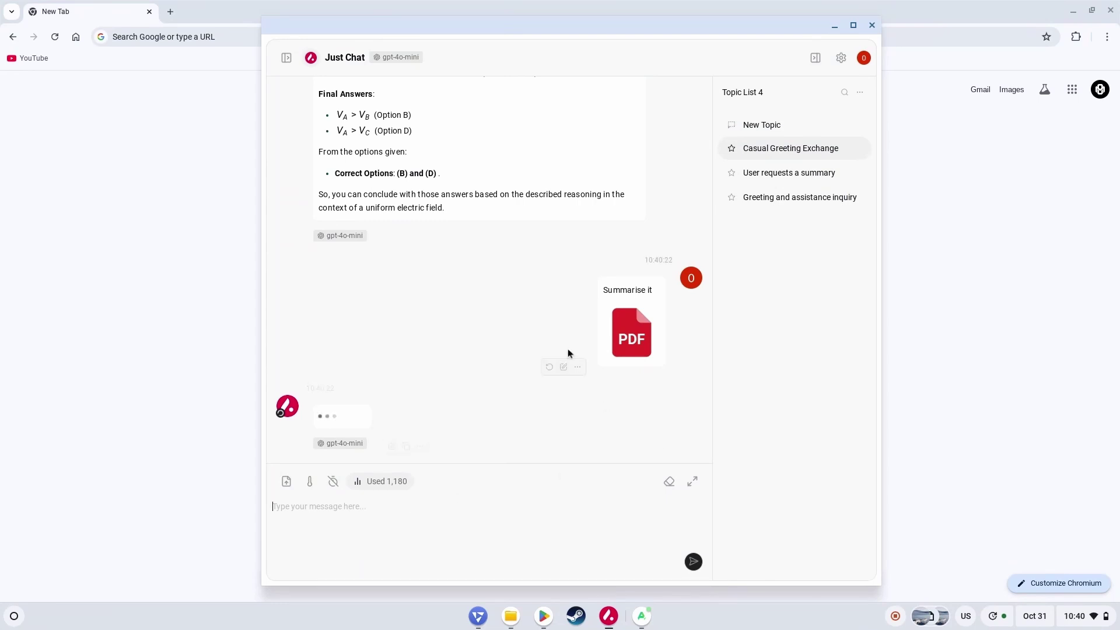
- Read through the chat's reply, then attach another PDF from Downloads
scroll(568, 350, "up", 10)
scroll(568, 348, "up", 5)
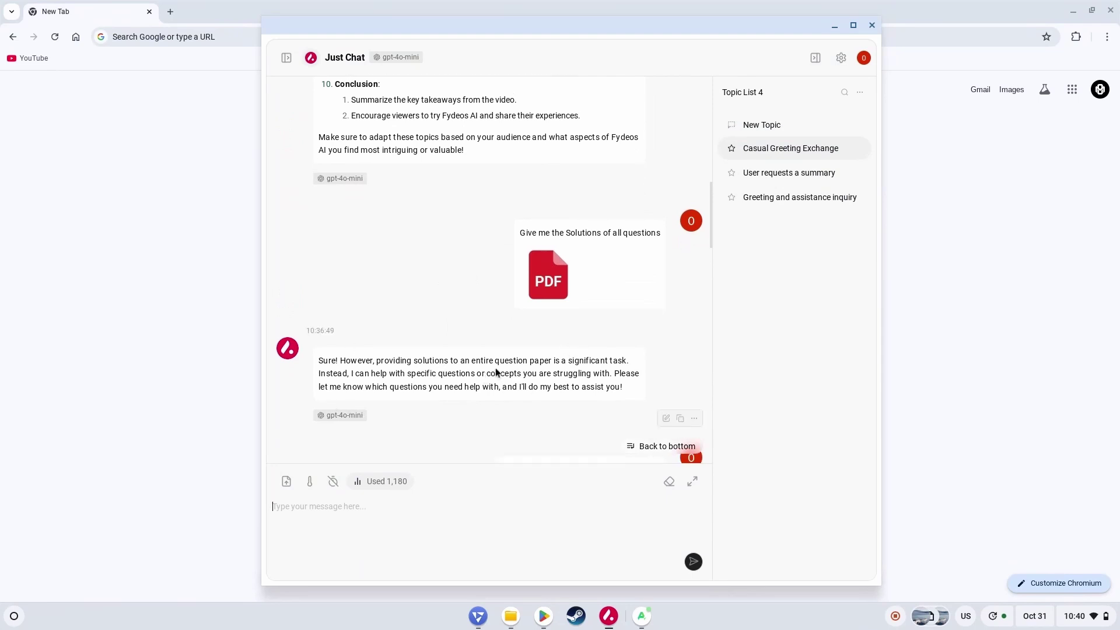
scroll(600, 362, "down", 10)
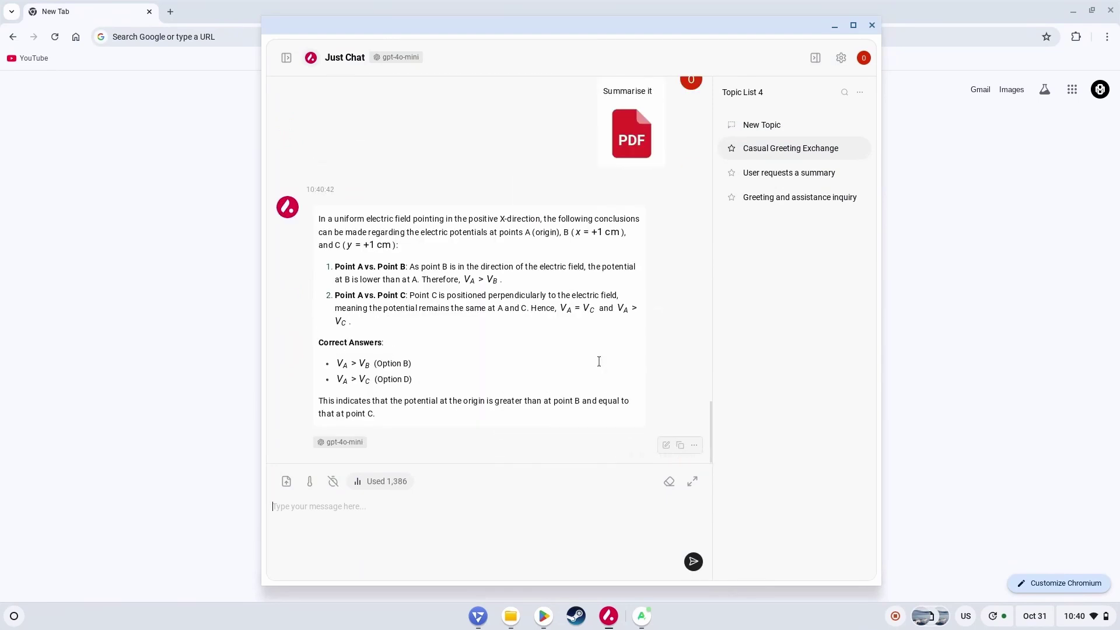
scroll(639, 283, "up", 3)
scroll(495, 367, "down", 3)
left_click(286, 481)
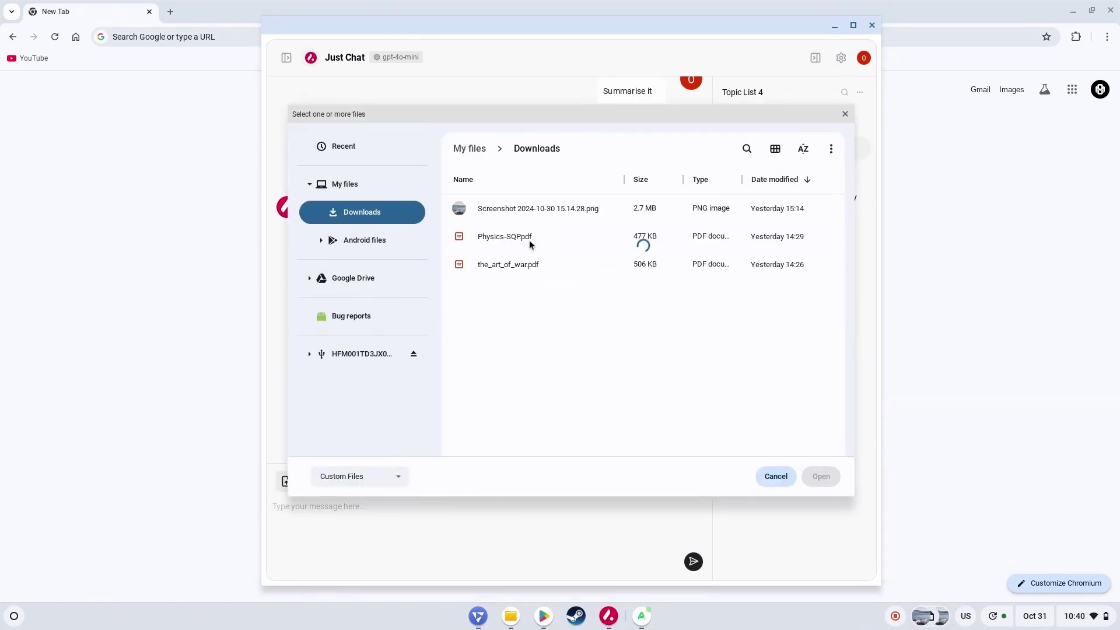
double_click(520, 262)
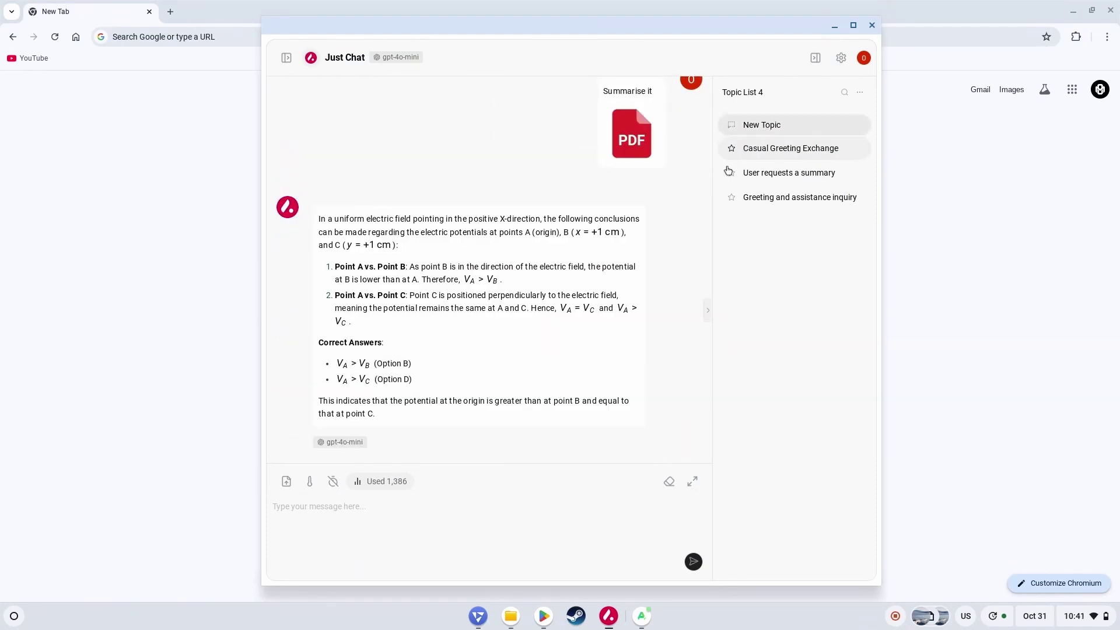
- Start a new, empty chat topic in FydeOS AI
left_click(784, 124)
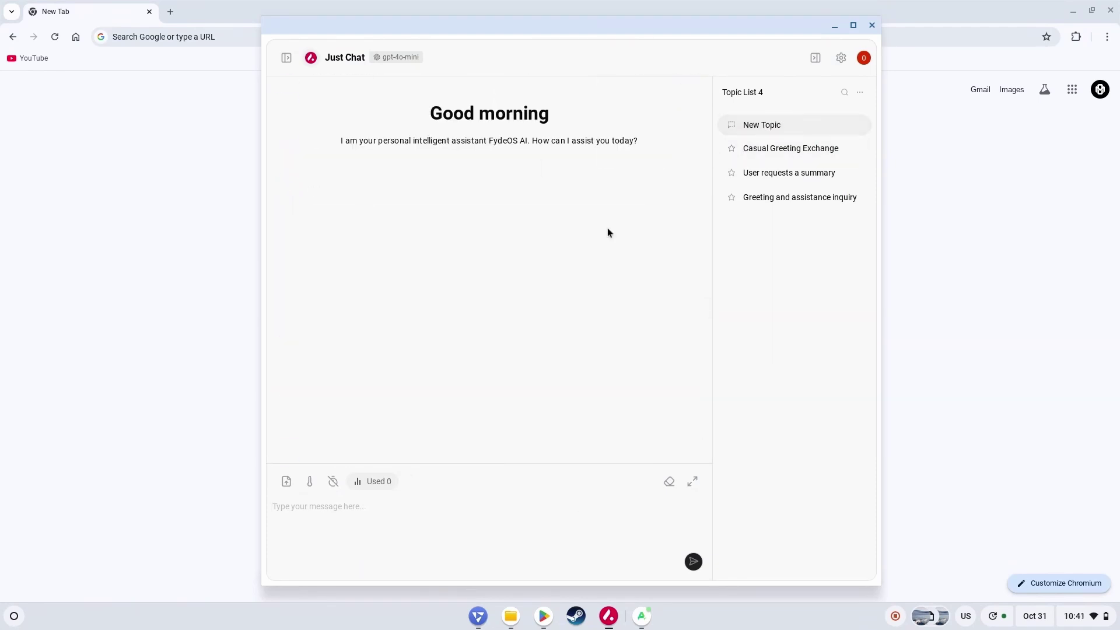
left_click(812, 149)
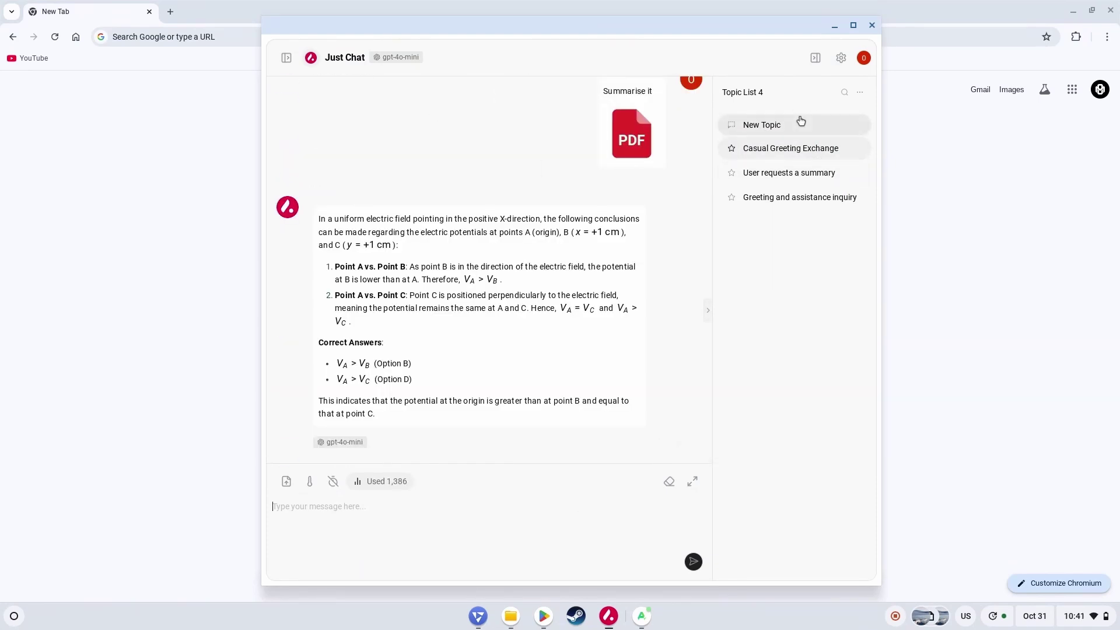
left_click(804, 120)
- Drag the_art_of_war.pdf from the Files window into the new chat
left_click(517, 616)
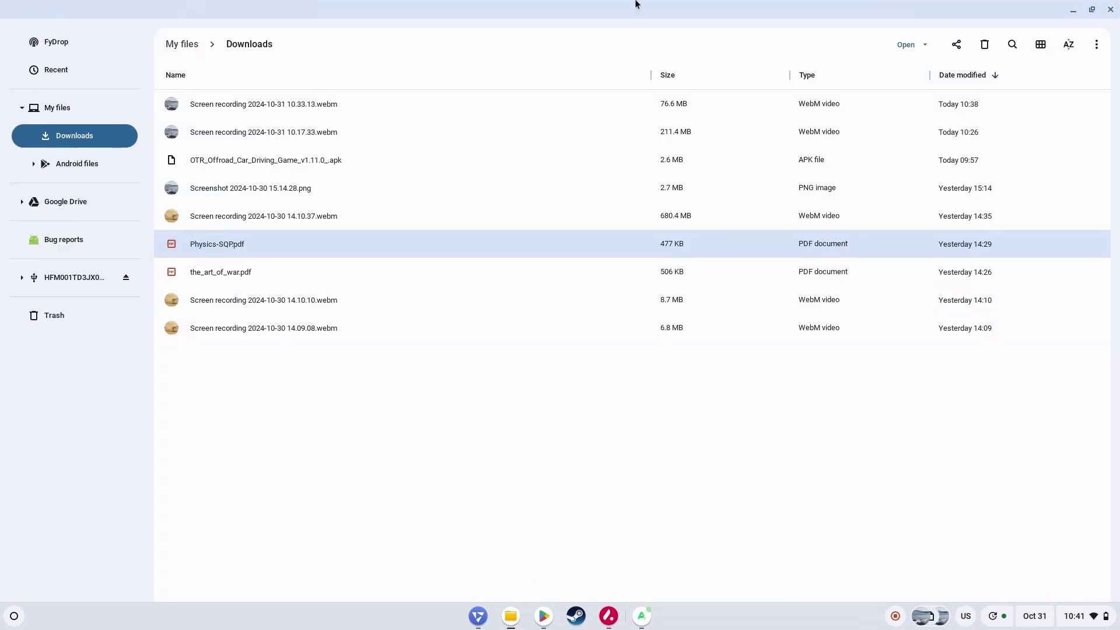
left_click_drag(638, 3, 883, 67)
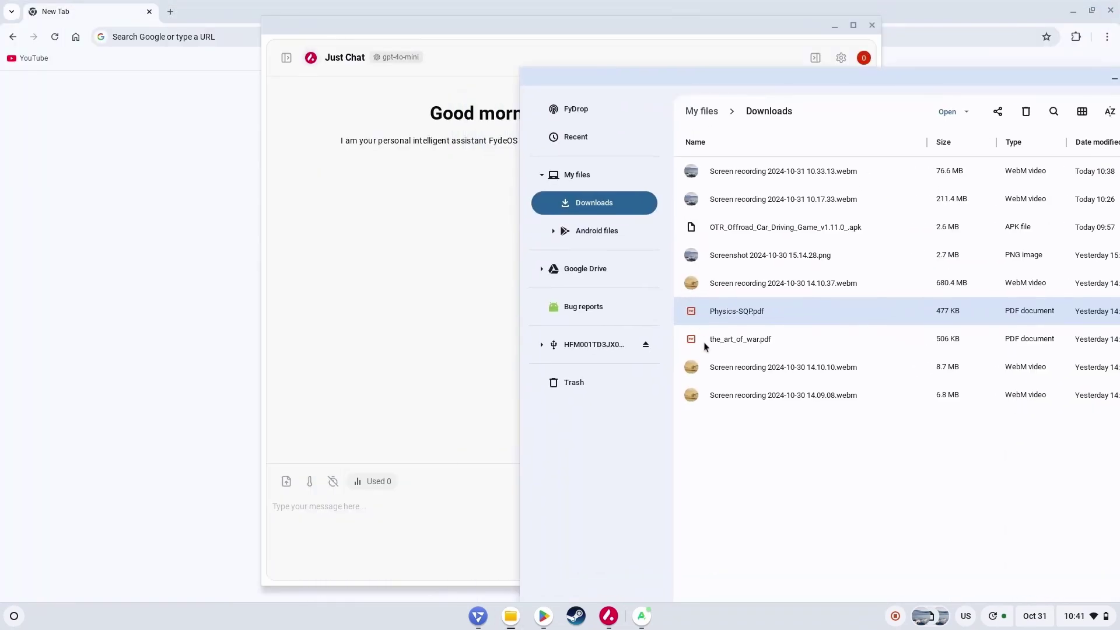
left_click_drag(703, 341, 453, 347)
left_click(913, 338)
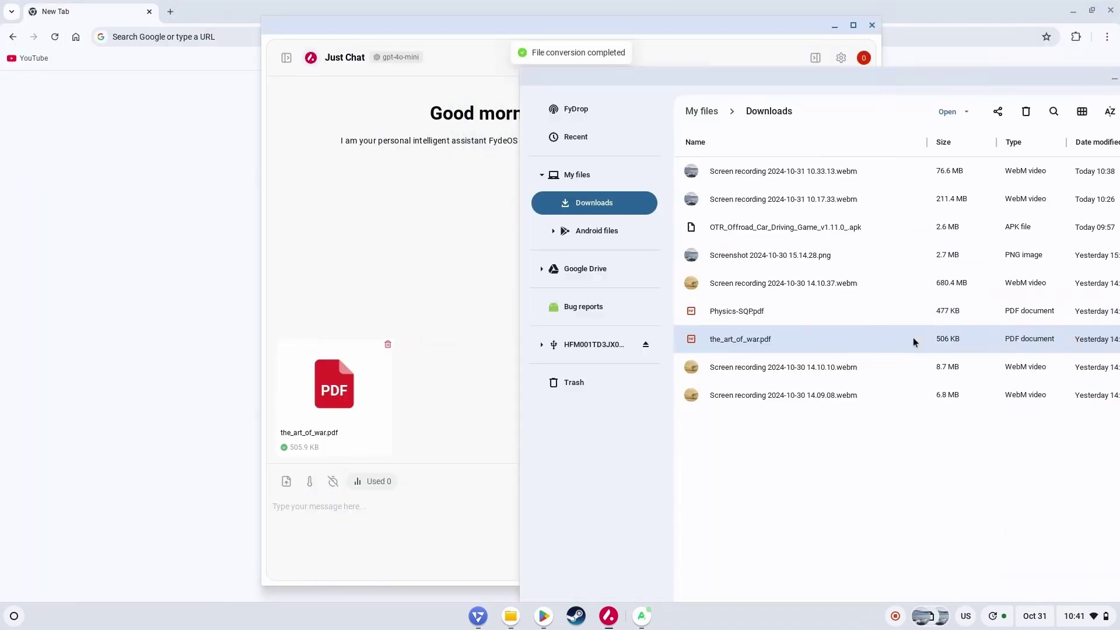
left_click_drag(913, 338, 436, 492)
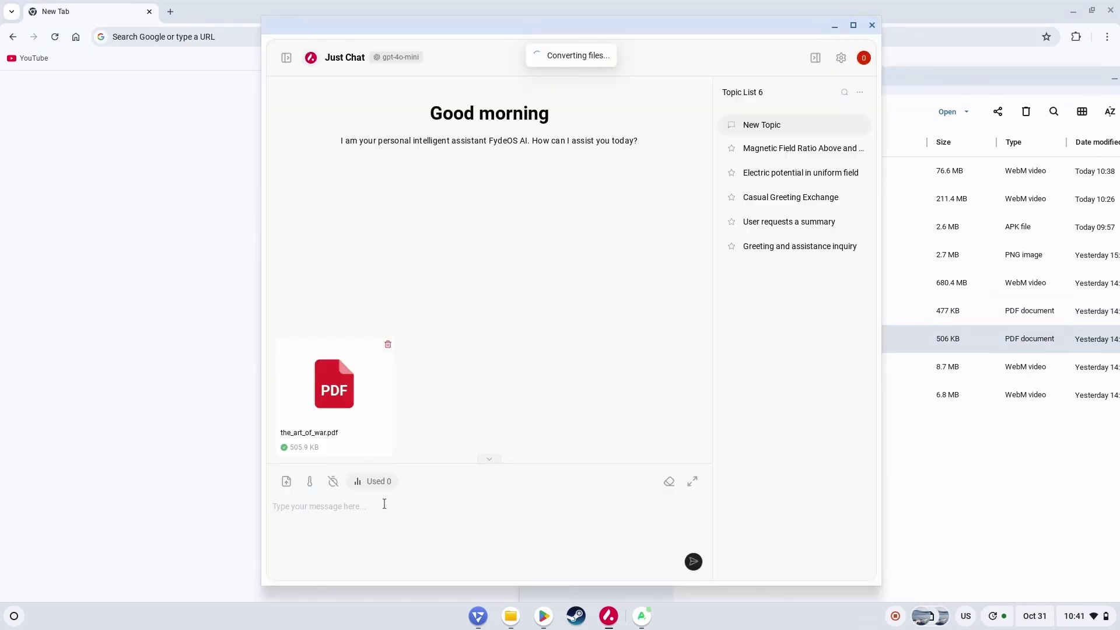
- Send 'Summarise' with the_art_of_war.pdf attached and read through the eight-point summary
type("Summarise")
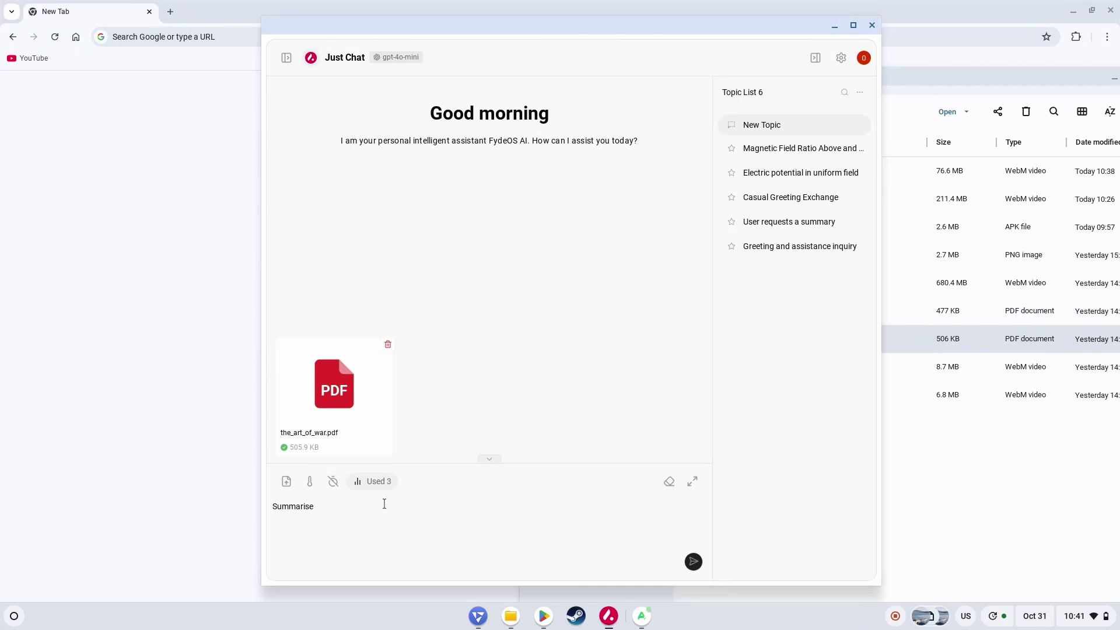
key("Return")
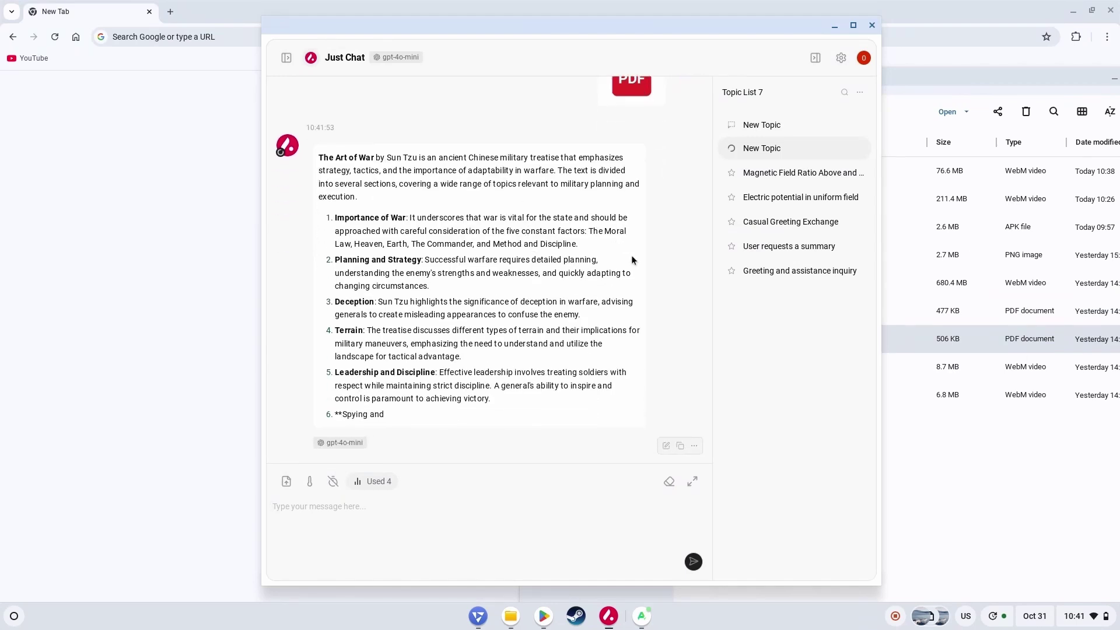
scroll(495, 293, "up", 5)
scroll(495, 294, "down", 2)
scroll(495, 294, "down", 1)
scroll(495, 294, "up", 2)
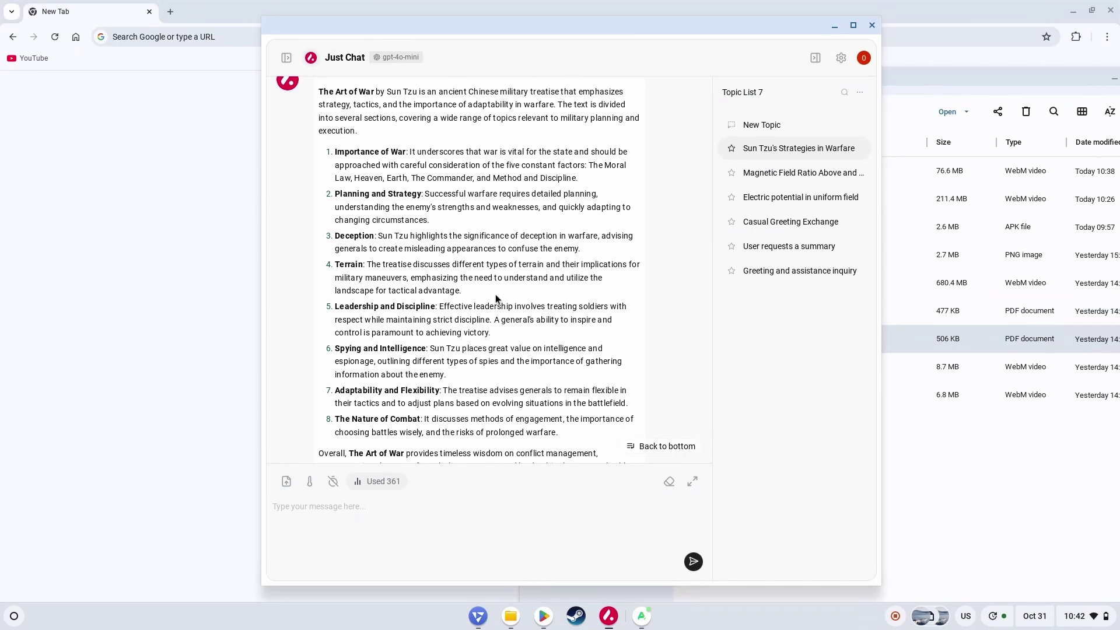
scroll(495, 294, "down", 2)
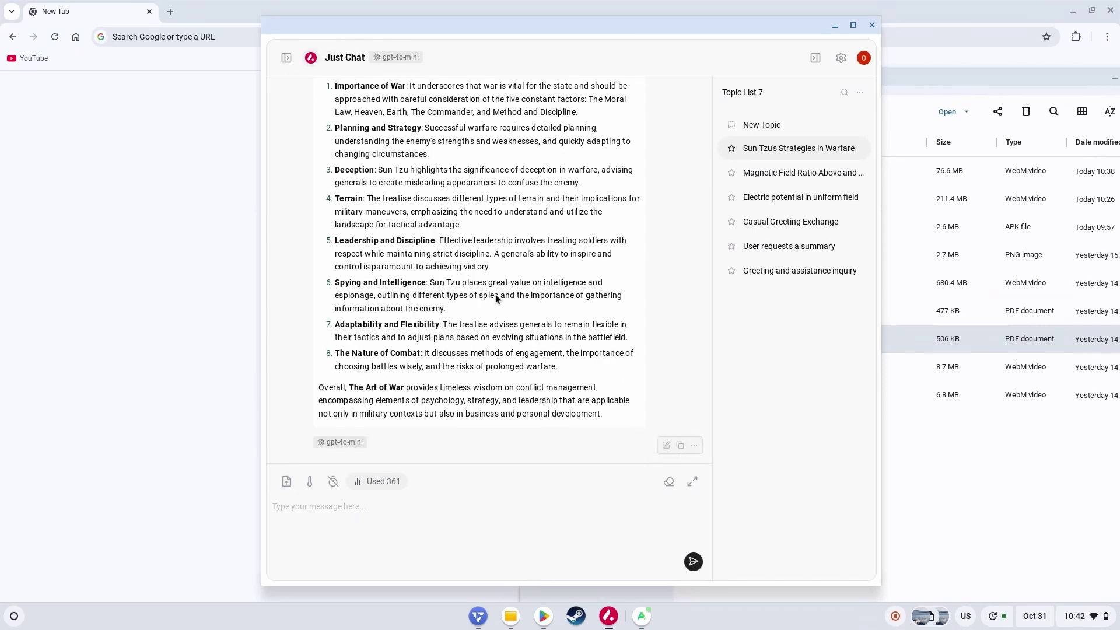
scroll(495, 294, "up", 6)
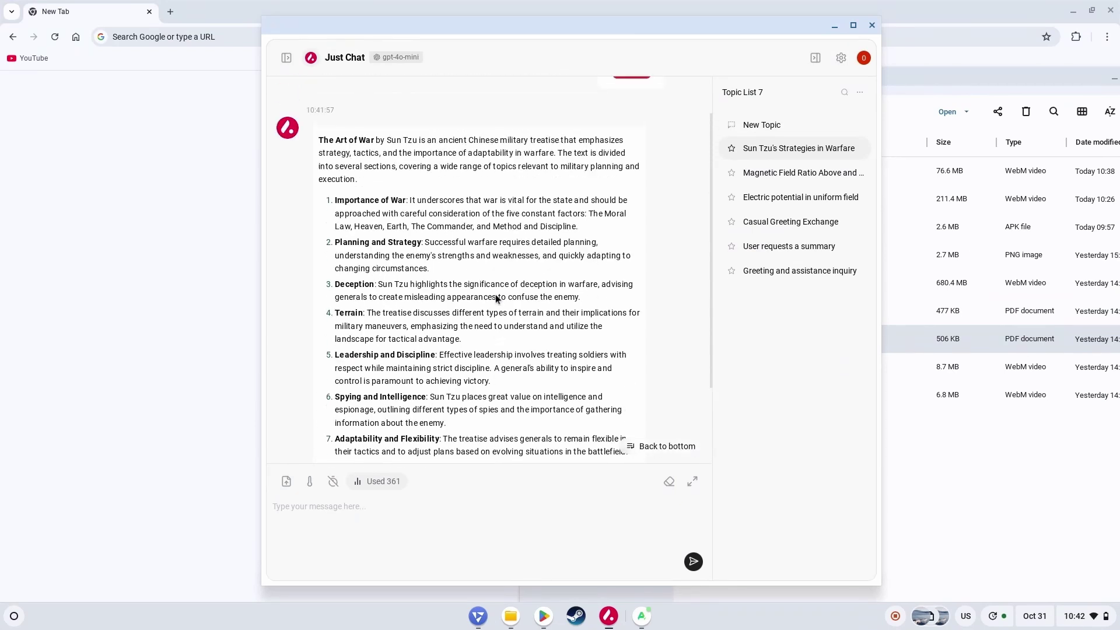
scroll(656, 188, "down", 6)
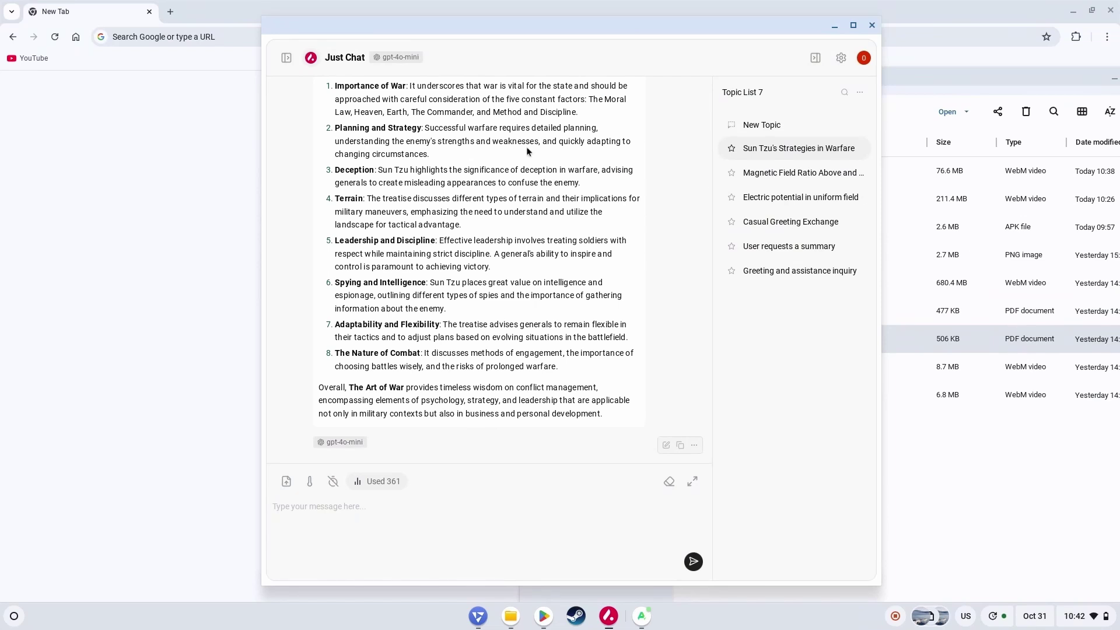
scroll(526, 146, "up", 6)
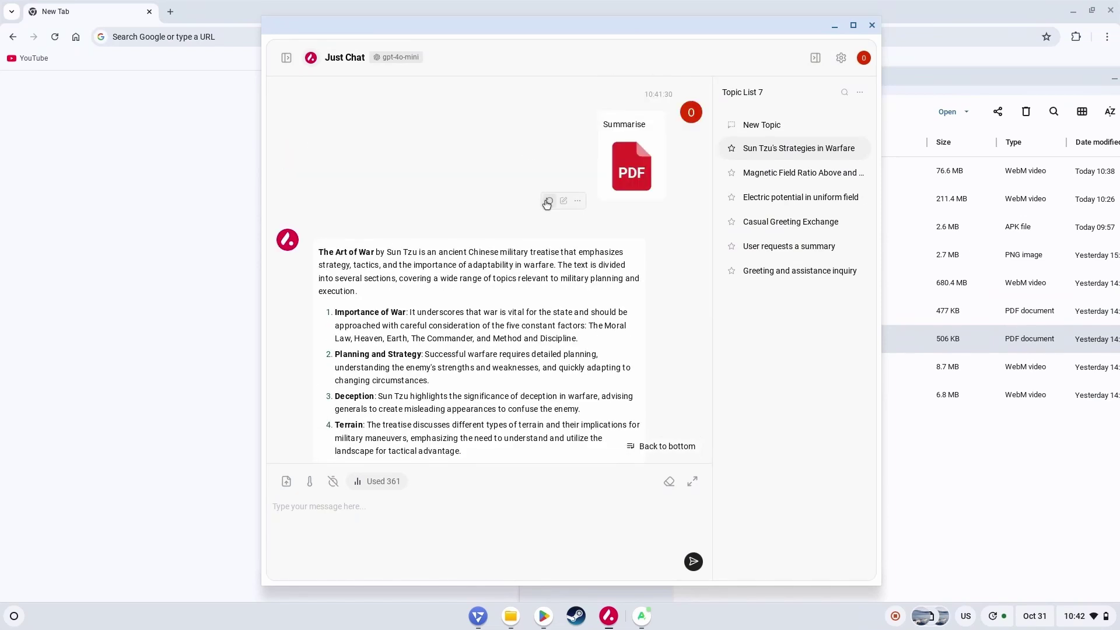
scroll(549, 202, "down", 6)
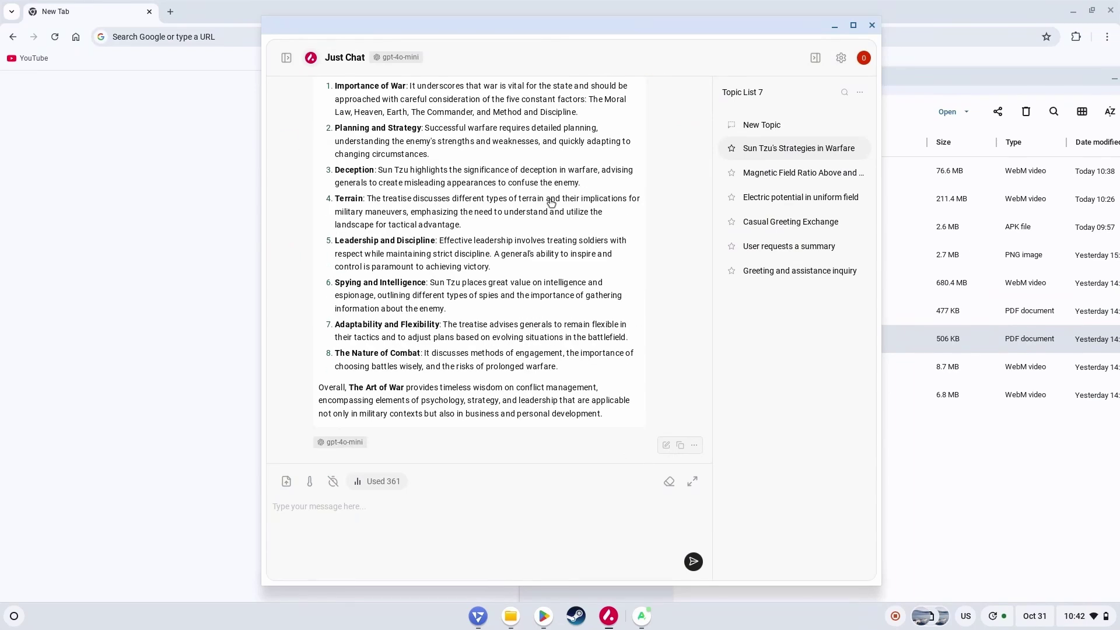
- Start a new chat topic and turn Wi-Fi off in Quick Settings
left_click(805, 125)
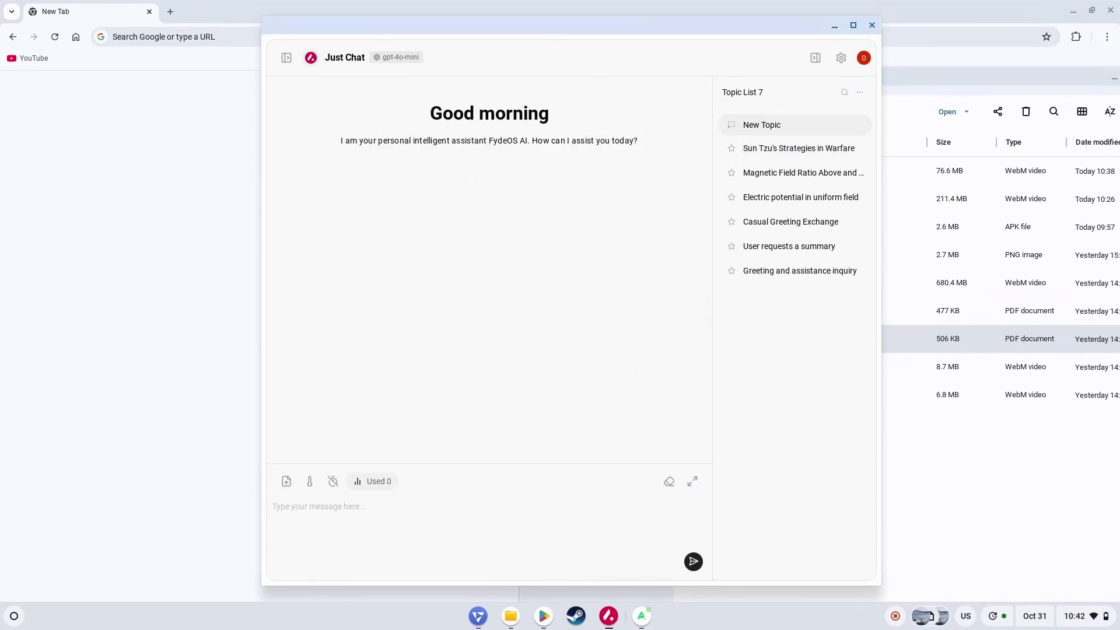
left_click(1078, 619)
left_click(922, 404)
left_click(1080, 388)
- Send 'How are U?' and expand the 'Failed to fetch' error details
left_click(330, 512)
type("How are U?")
key("Return")
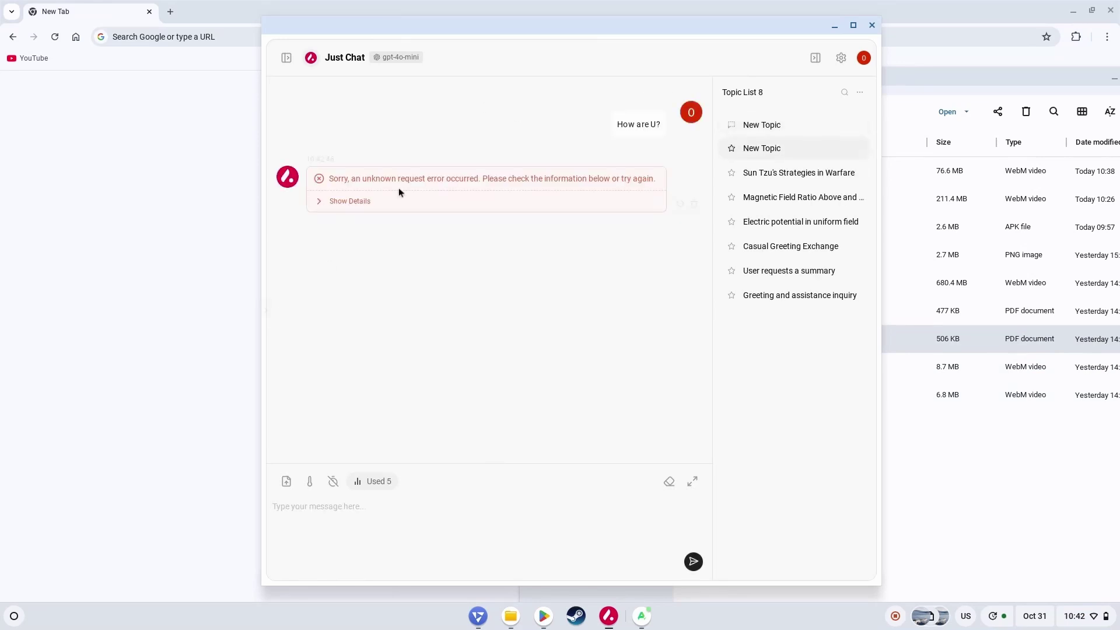
left_click(361, 201)
scroll(427, 250, "right", 5)
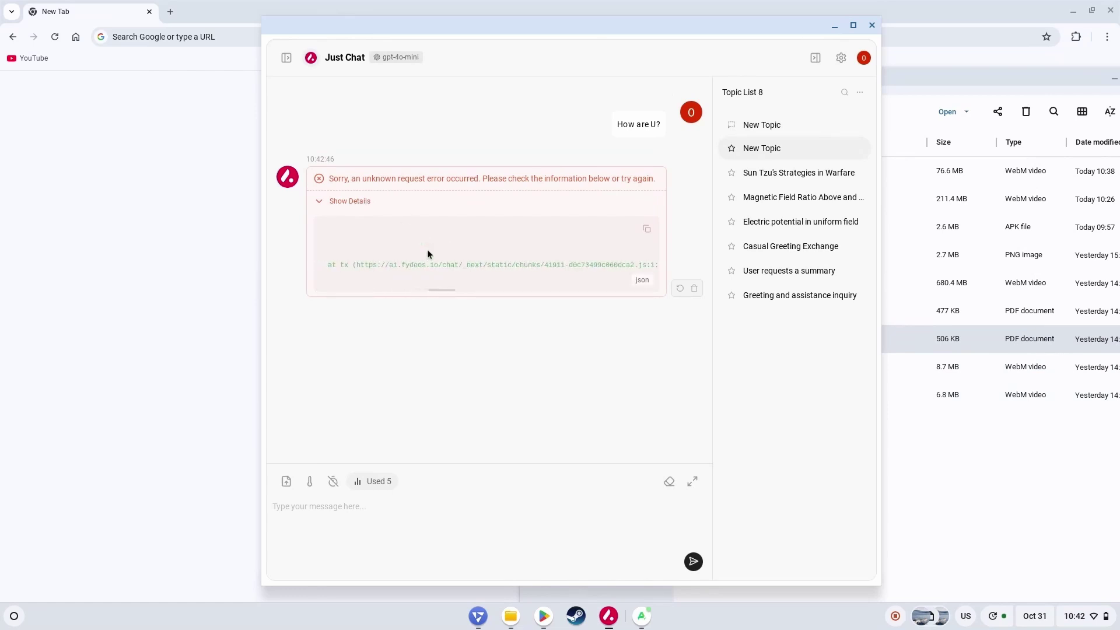
scroll(427, 250, "left", 5)
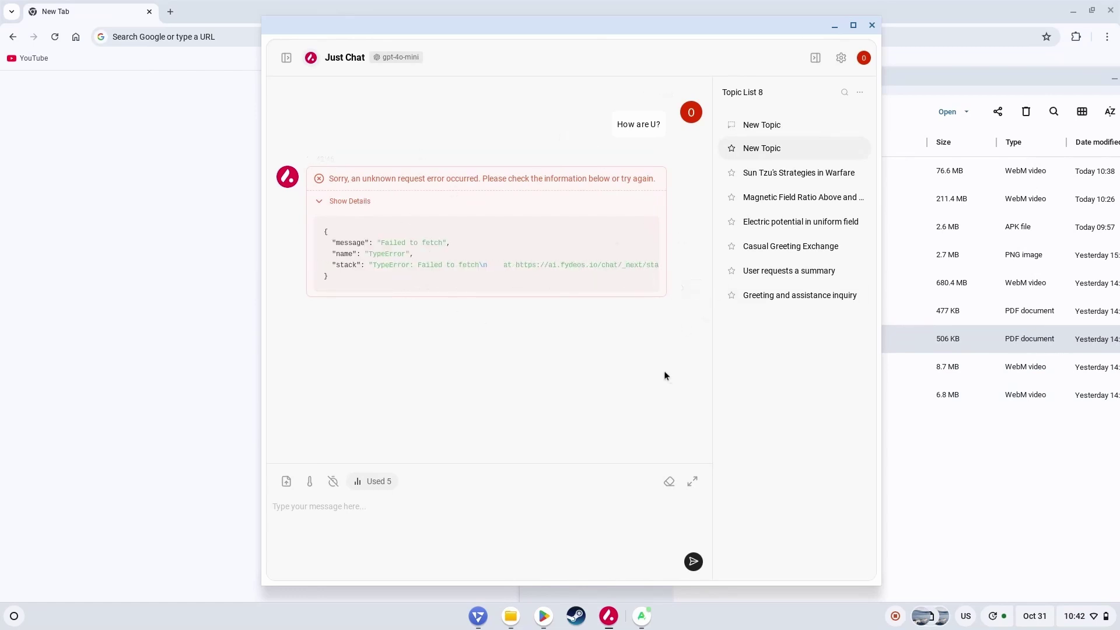
- Turn Wi-Fi back on and reload the chat app
left_click(1079, 616)
left_click(945, 390)
key("ctrl+r")
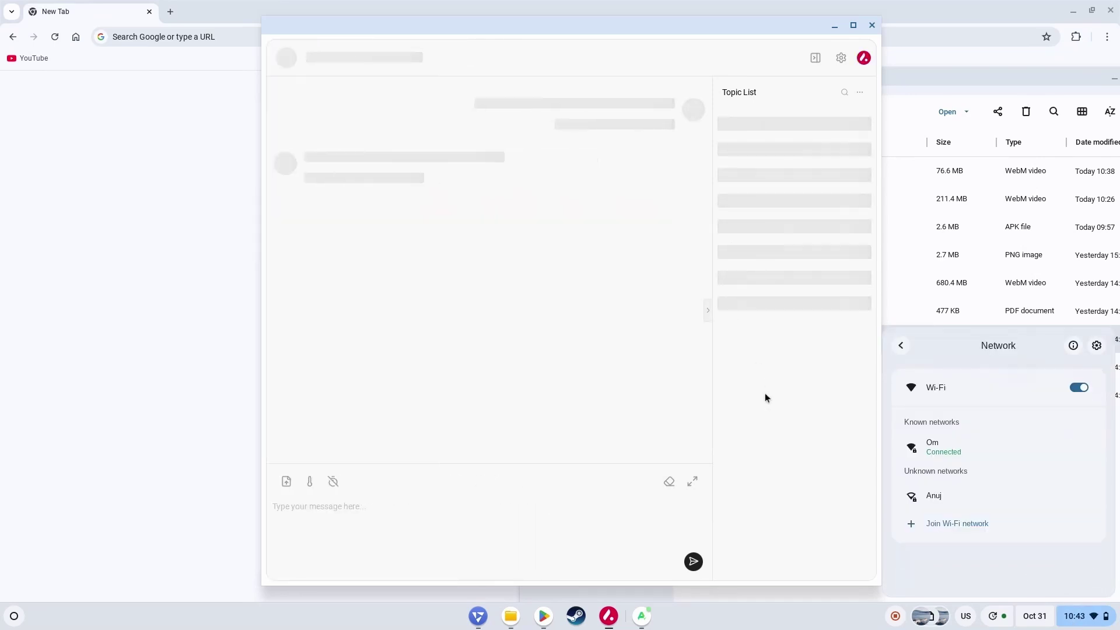
left_click(478, 394)
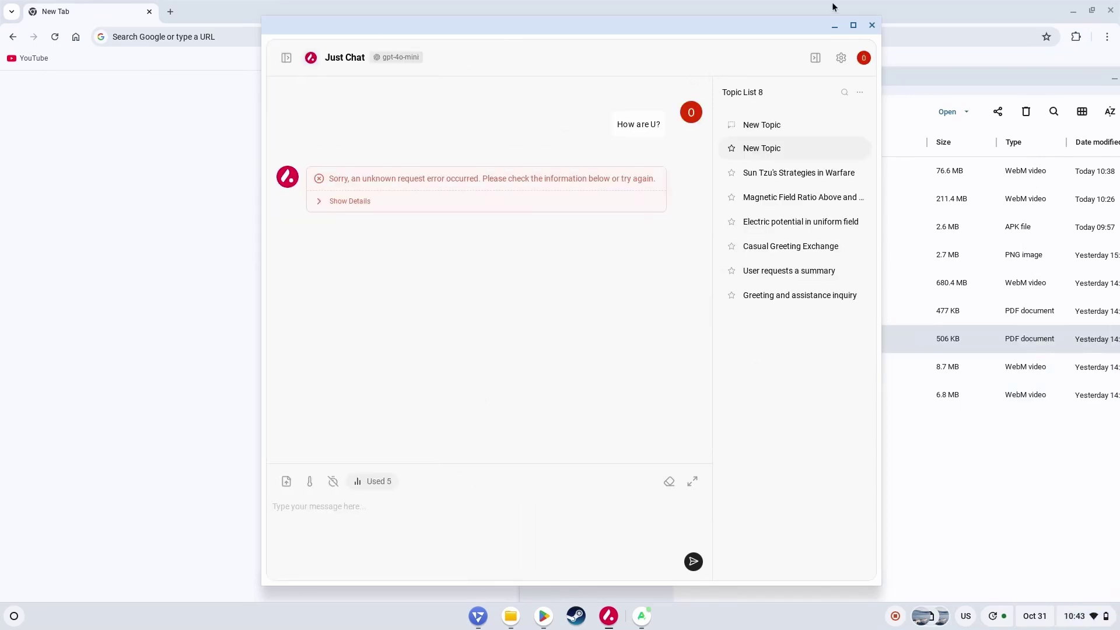
- Close the chat, centre the Files window, and show FyDrop's QR code and drop.fydeos.io link
left_click(871, 24)
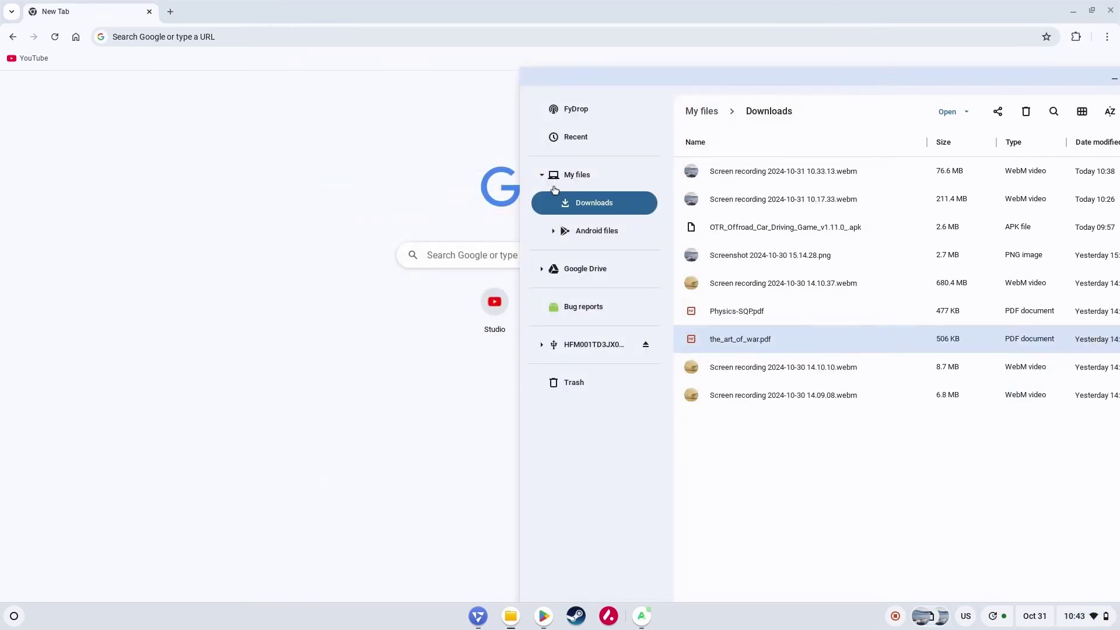
left_click_drag(848, 75, 576, 6)
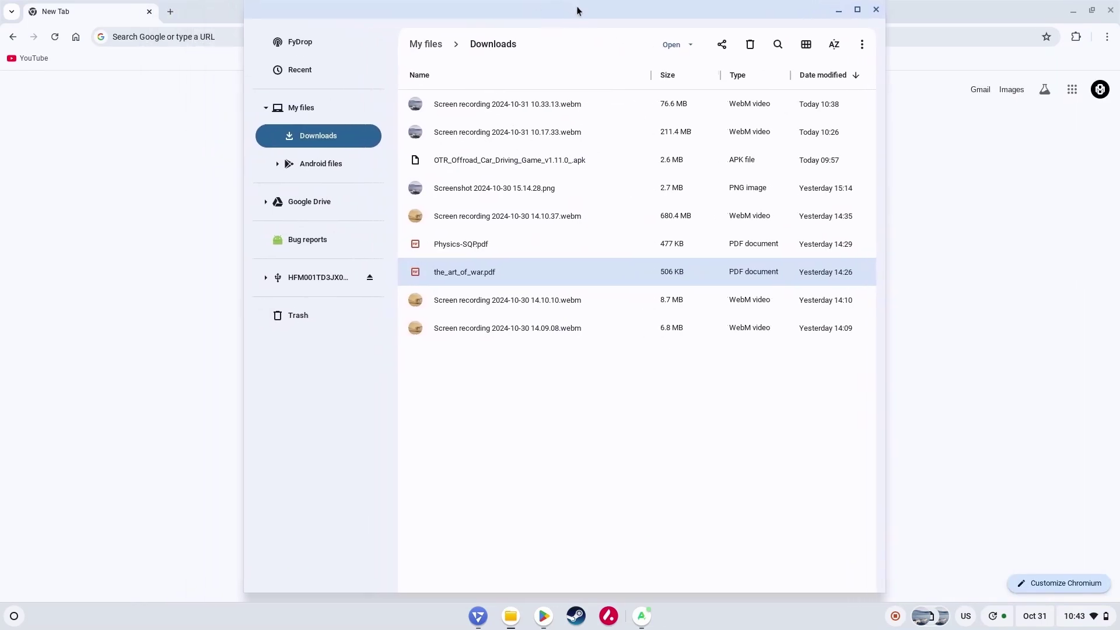
left_click(291, 48)
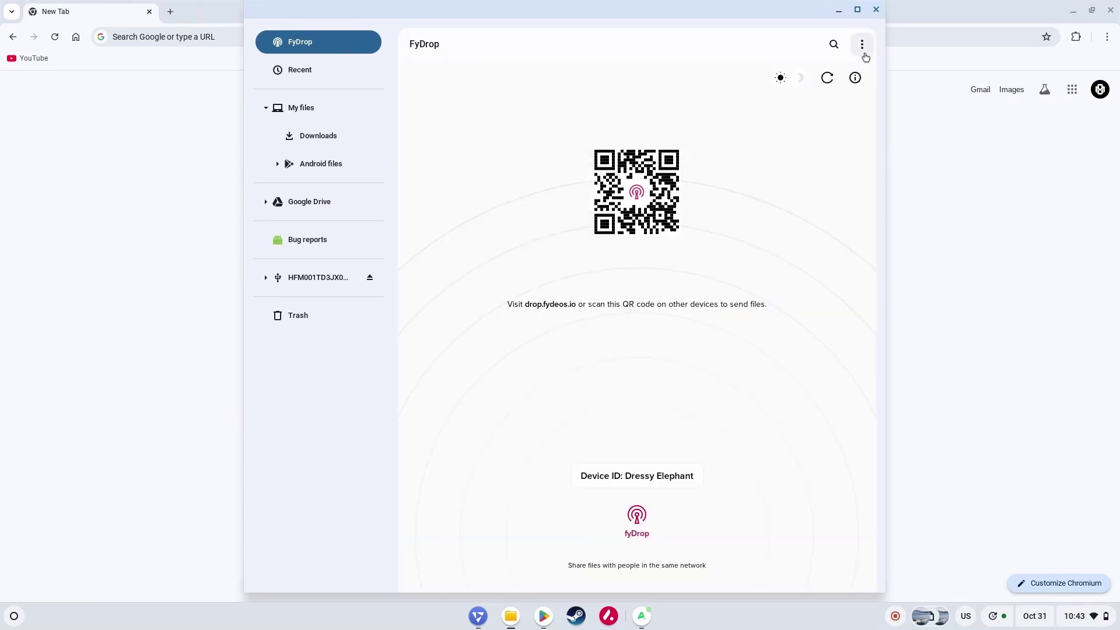
- Close Files and load fydeos.io in Chromium by typing 'fyde' in the address bar
left_click(875, 9)
left_click(579, 258)
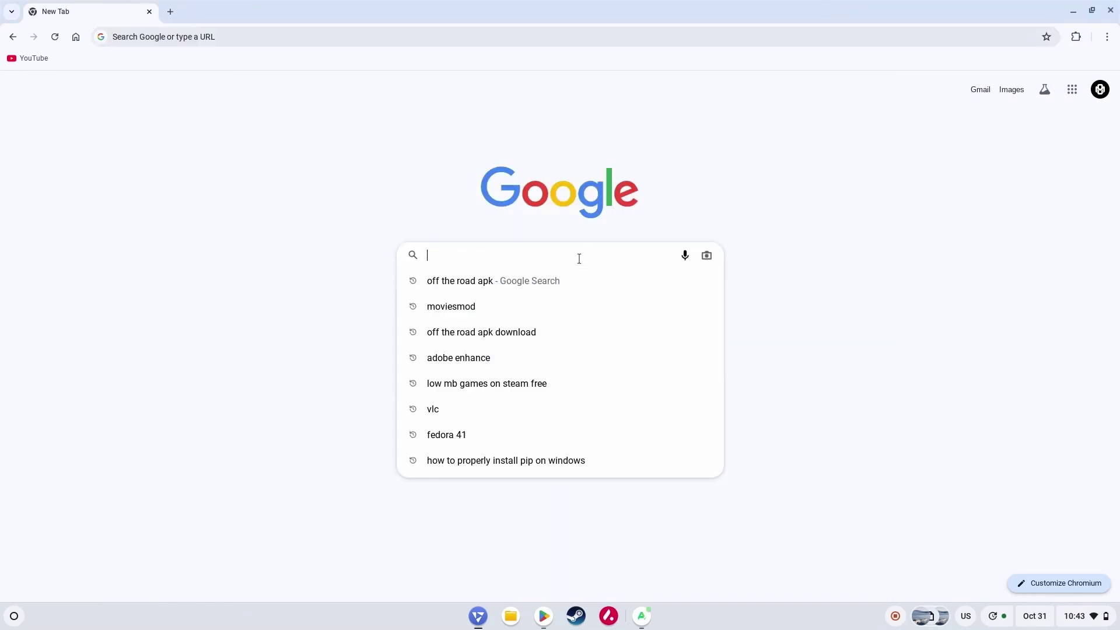
left_click(332, 198)
left_click(268, 36)
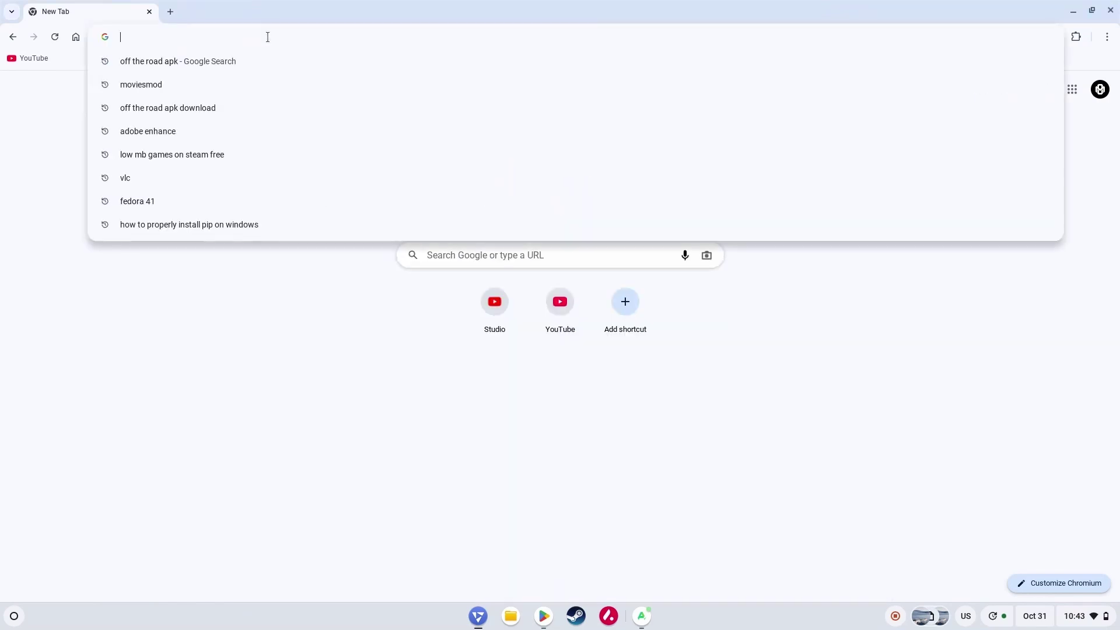
type("fyde")
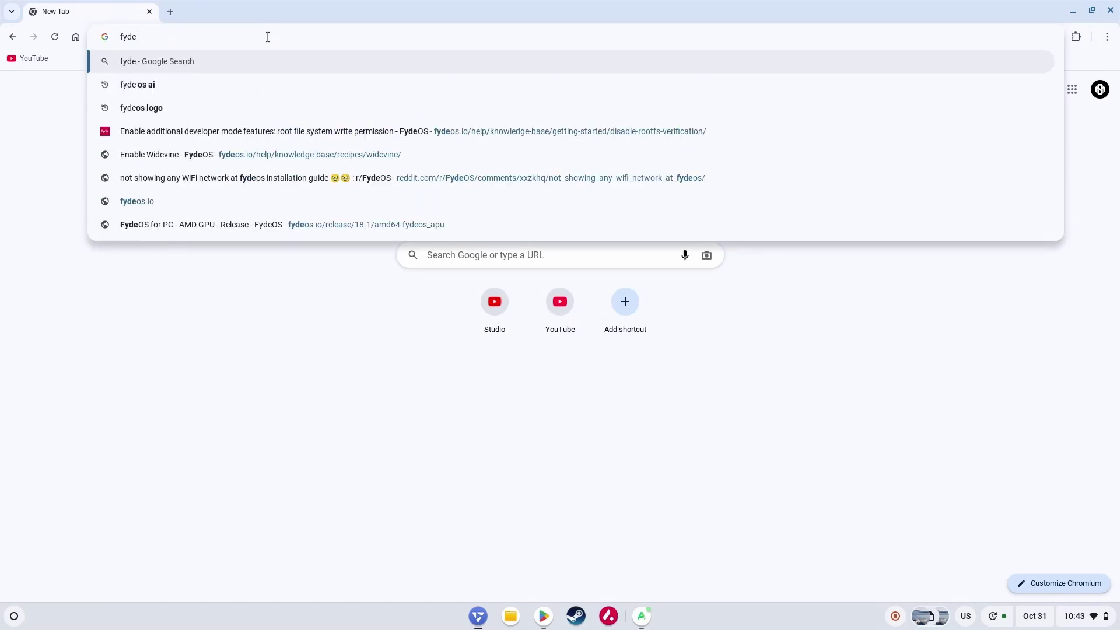
key("Up")
key("Up")
key("Return")
- Open the Fydiverse > FydeOS AI page and scroll through its feature sections
mouse_move(788, 72)
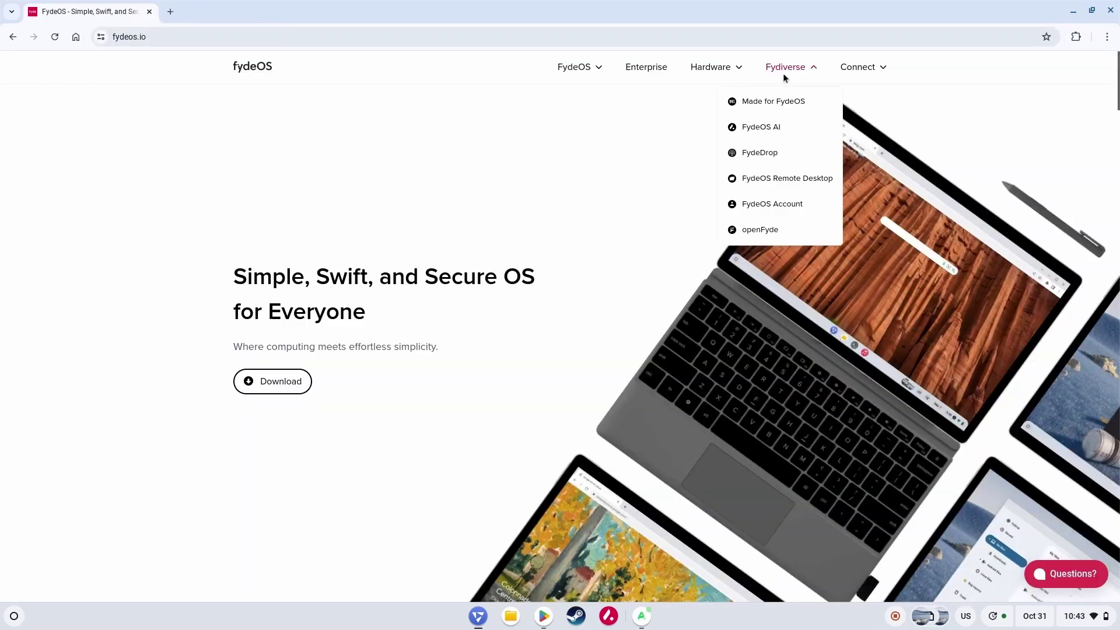
left_click(773, 128)
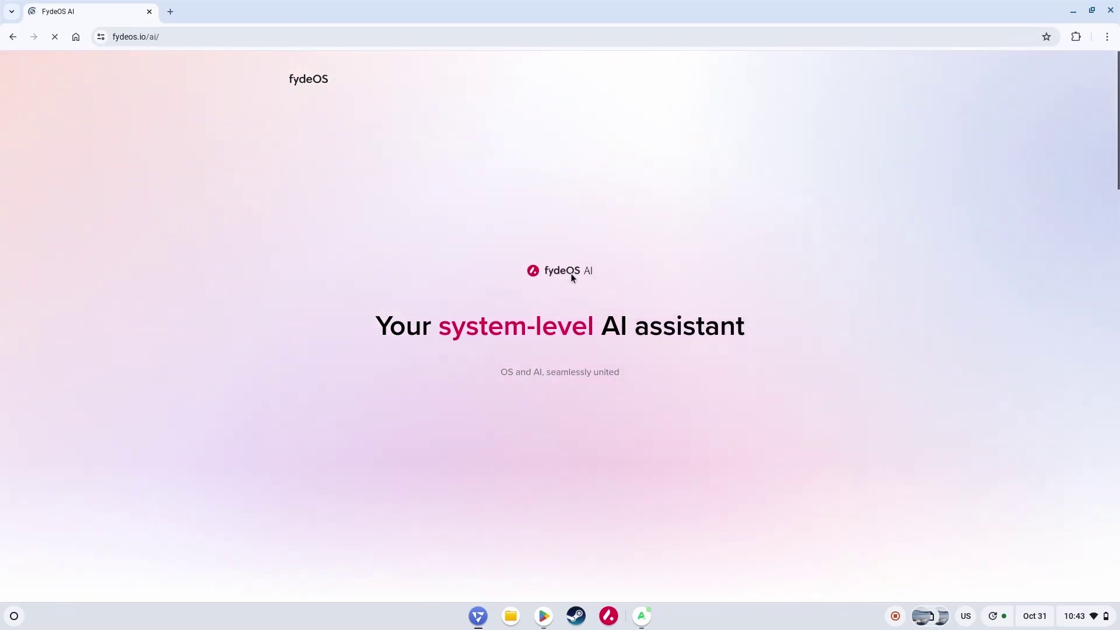
scroll(552, 326, "down", 6)
scroll(553, 326, "down", 3)
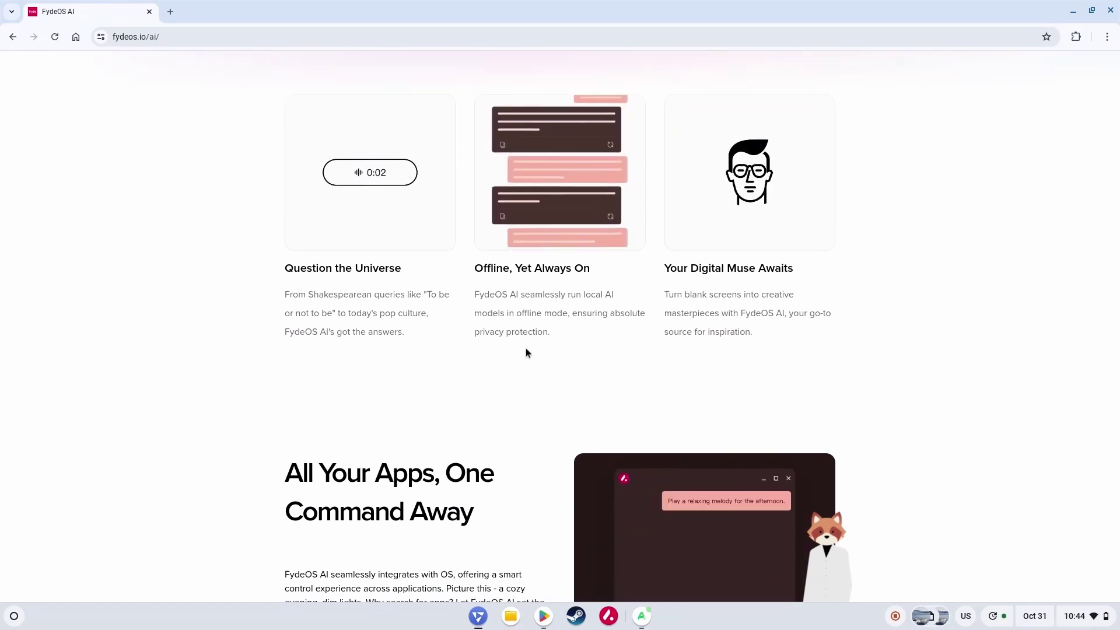
scroll(526, 352, "down", 3)
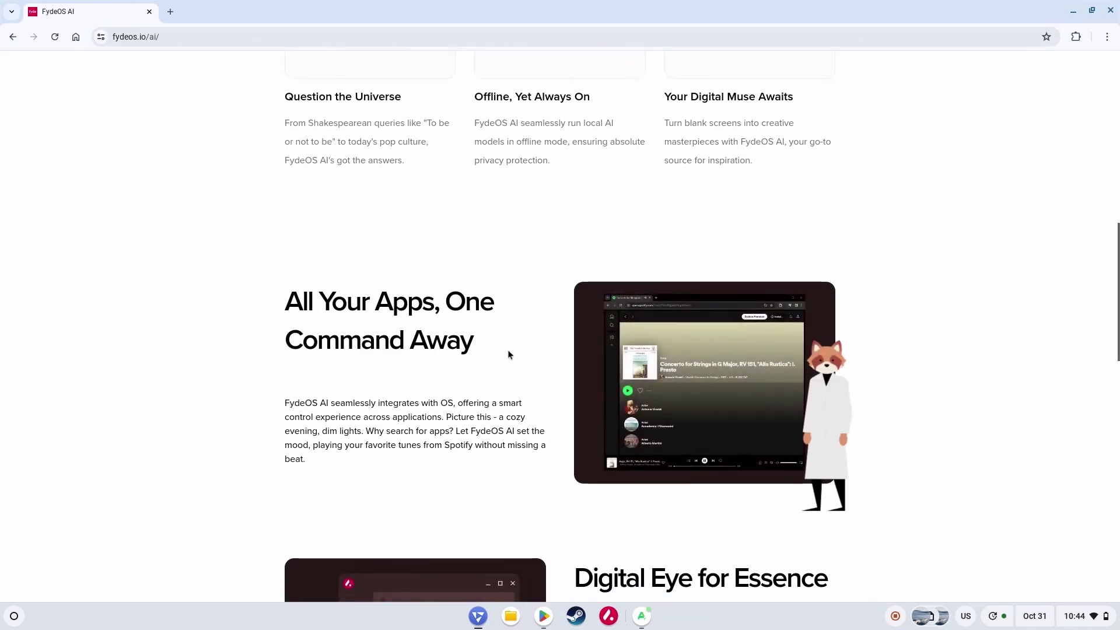
scroll(507, 351, "down", 3)
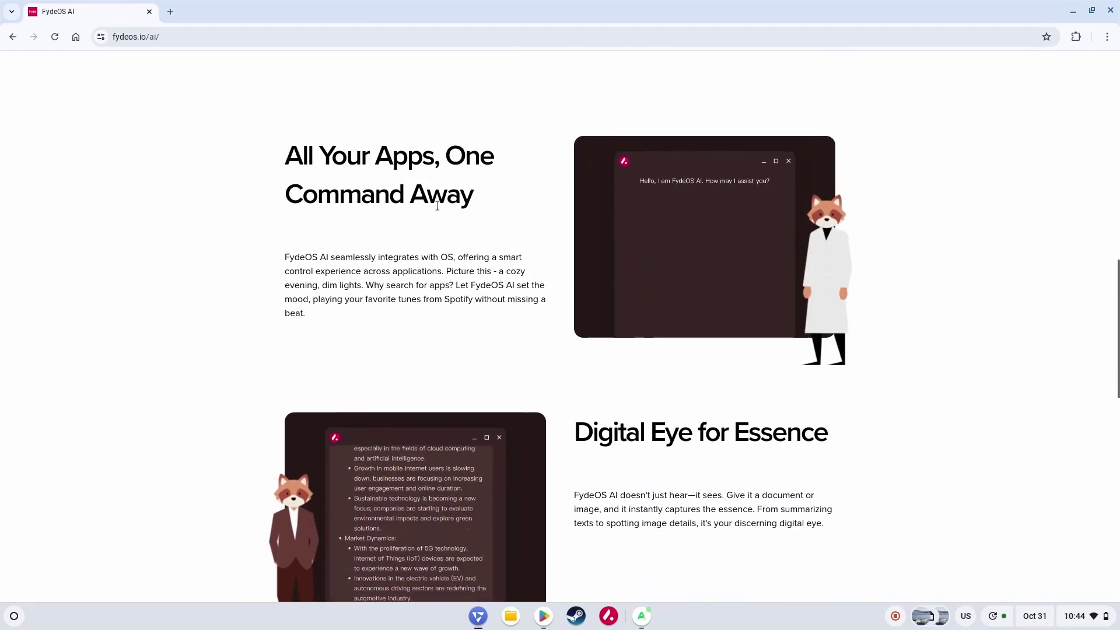
scroll(495, 285, "down", 2)
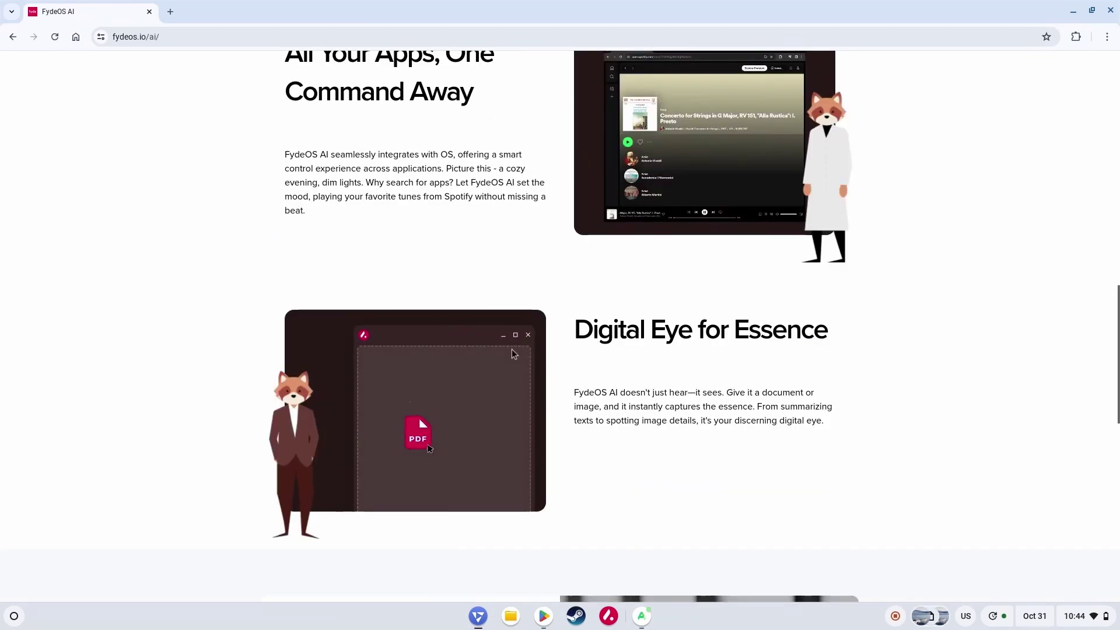
- Briefly launch and close the FydeOS AI app, then keep browsing the page down to the subscribe form
left_click(608, 615)
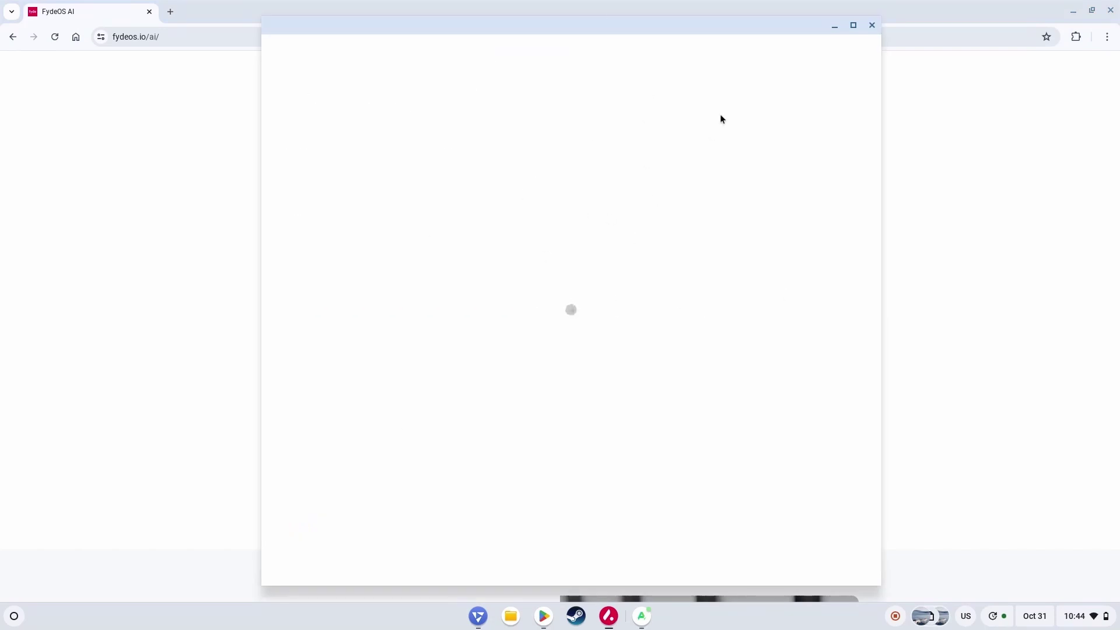
left_click(866, 32)
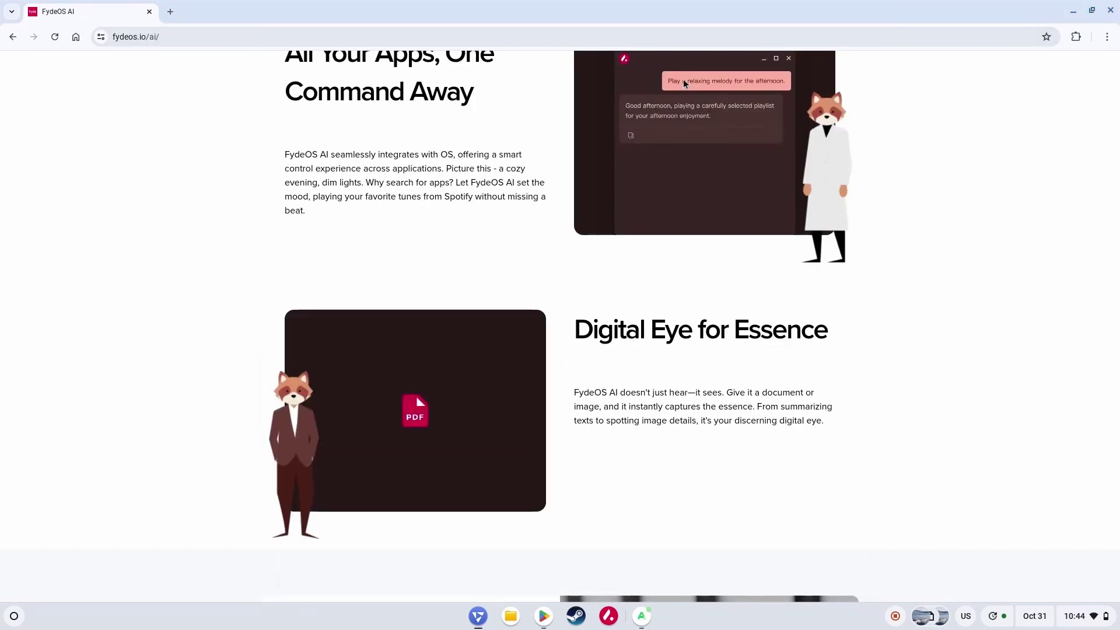
scroll(700, 93, "up", 1)
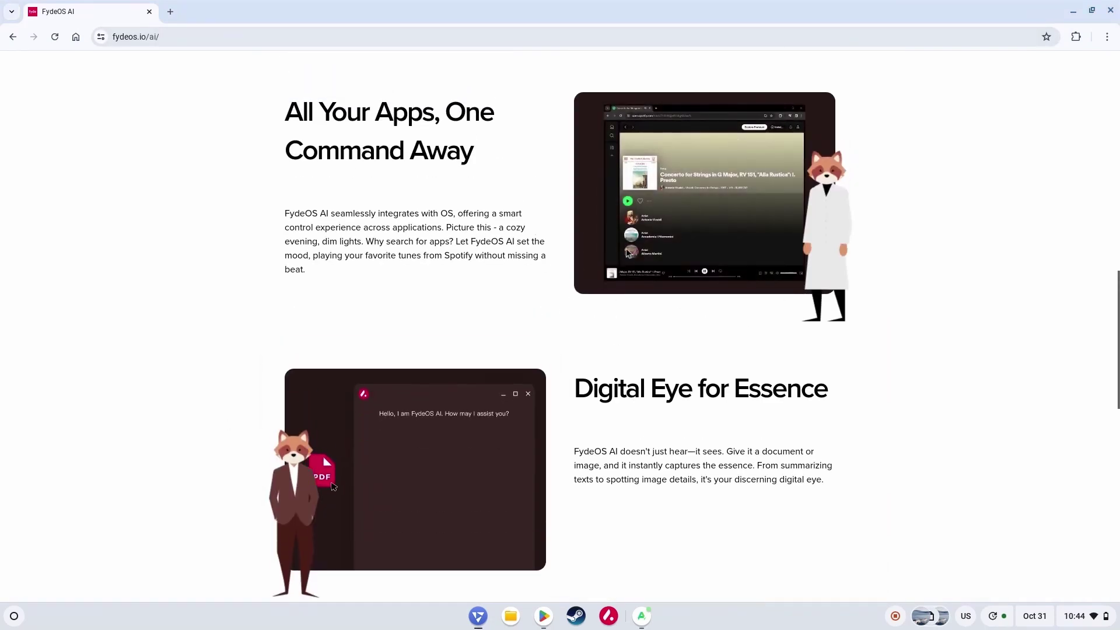
scroll(625, 247, "down", 10)
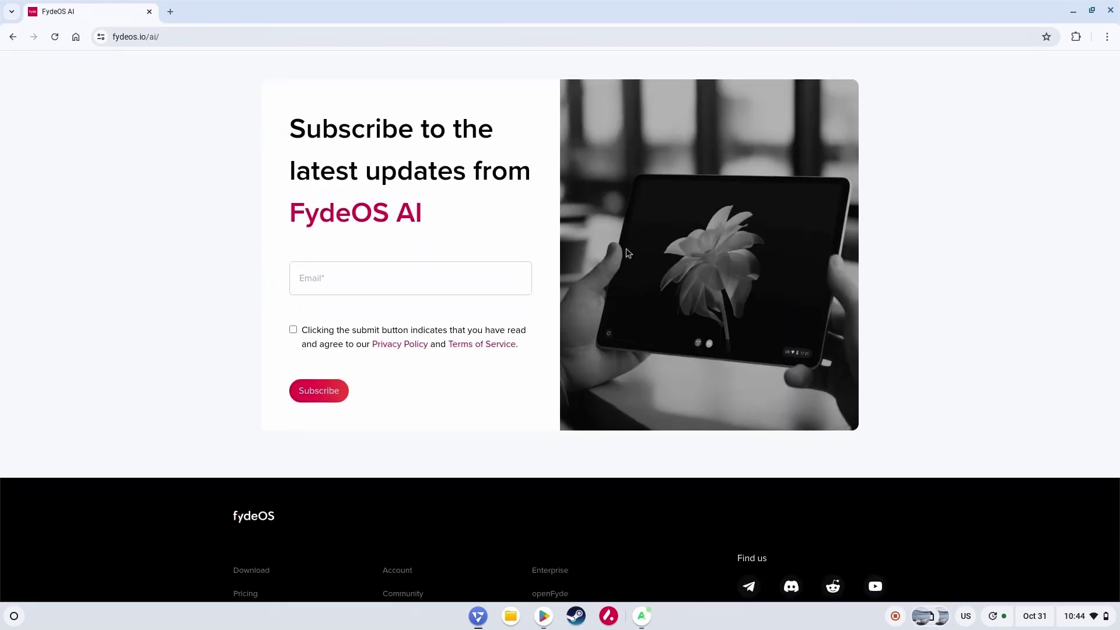
scroll(625, 250, "up", 9)
scroll(541, 328, "up", 11)
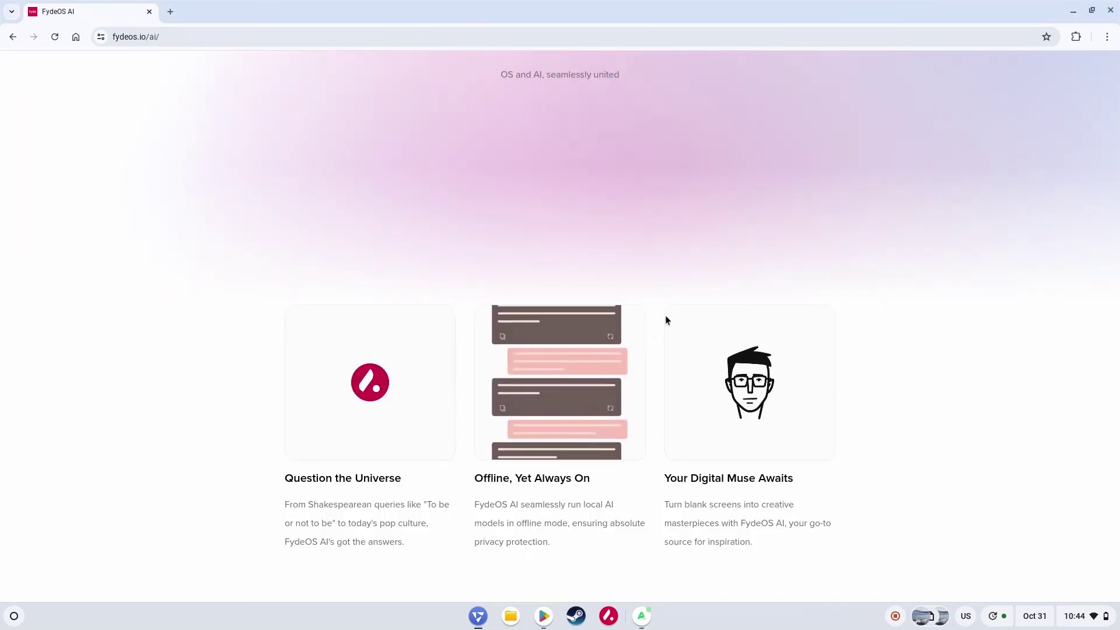
scroll(605, 344, "down", 12)
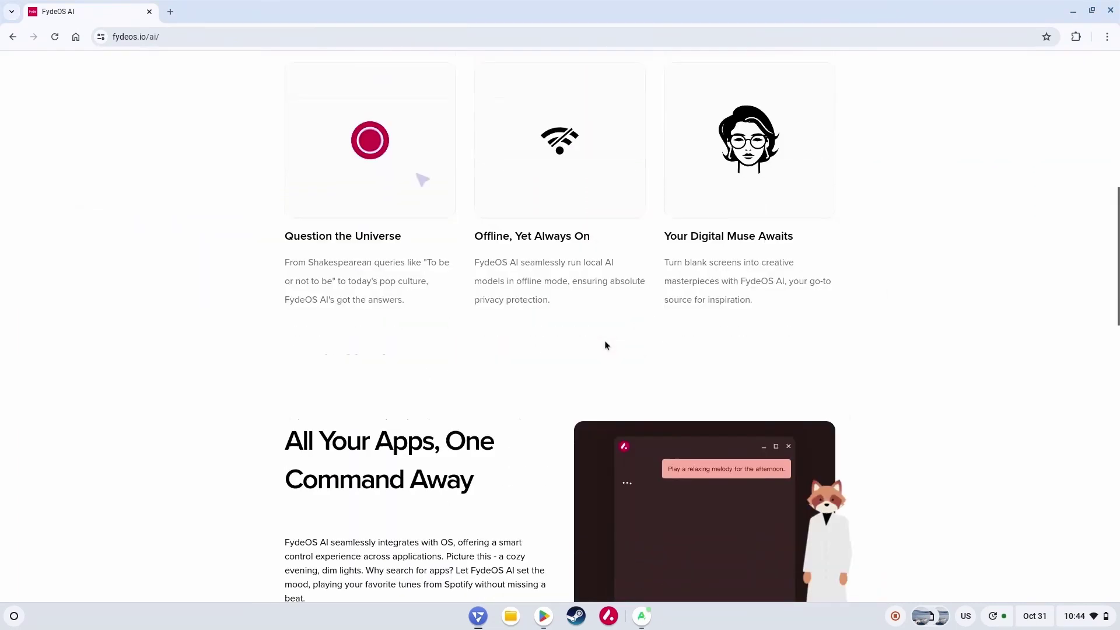
scroll(612, 329, "up", 2)
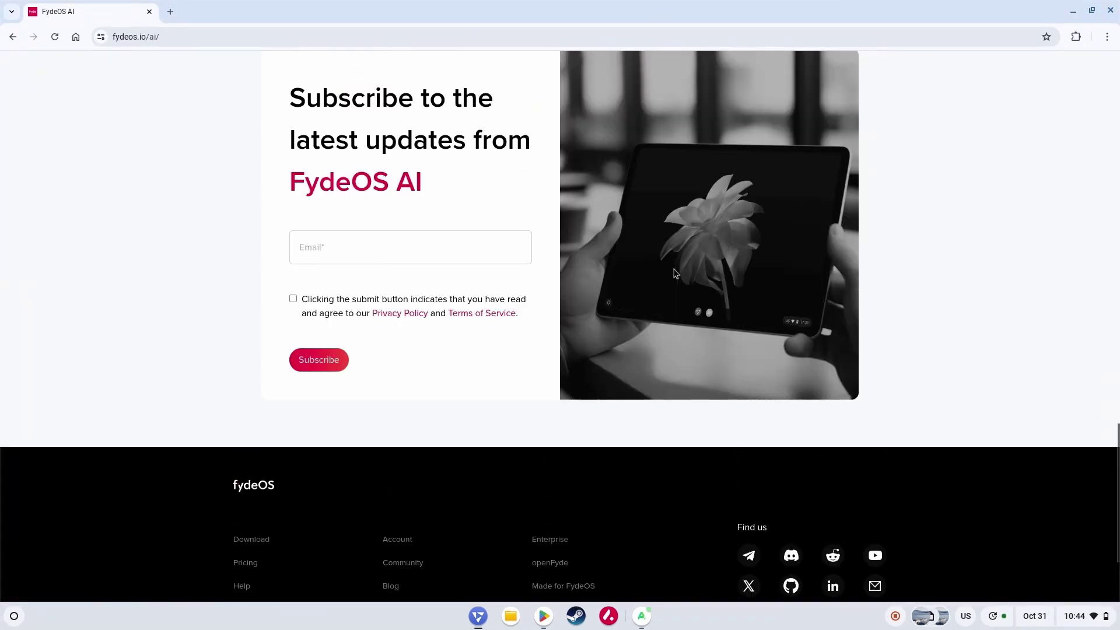
scroll(675, 274, "up", 1)
- Open the tablet photo in a new tab and close the FydeOS AI tab
right_click(662, 309)
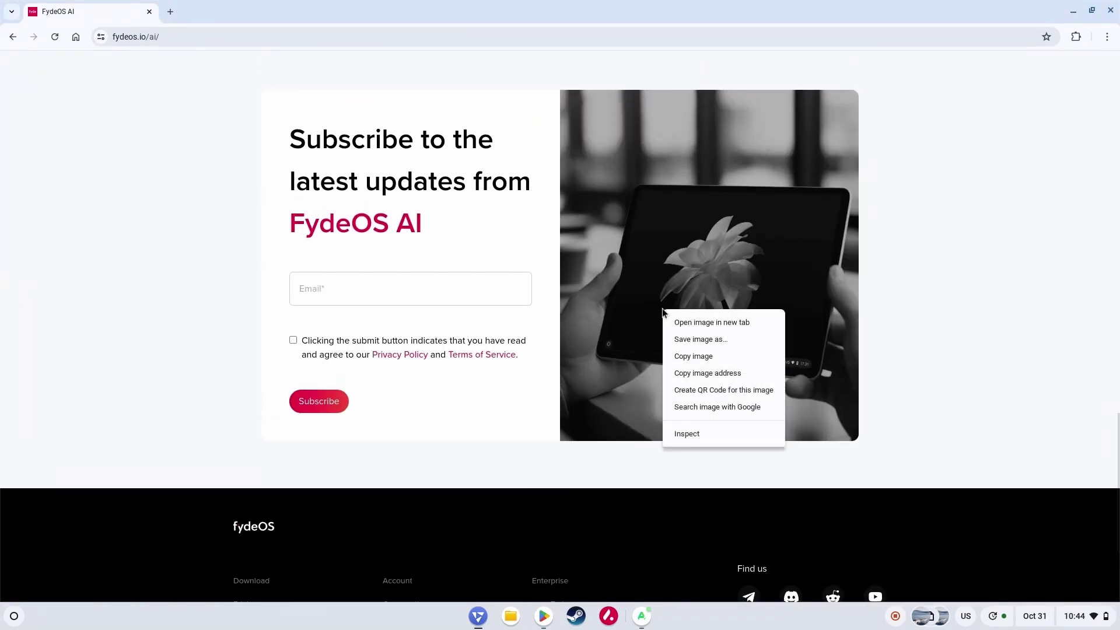
left_click(677, 323)
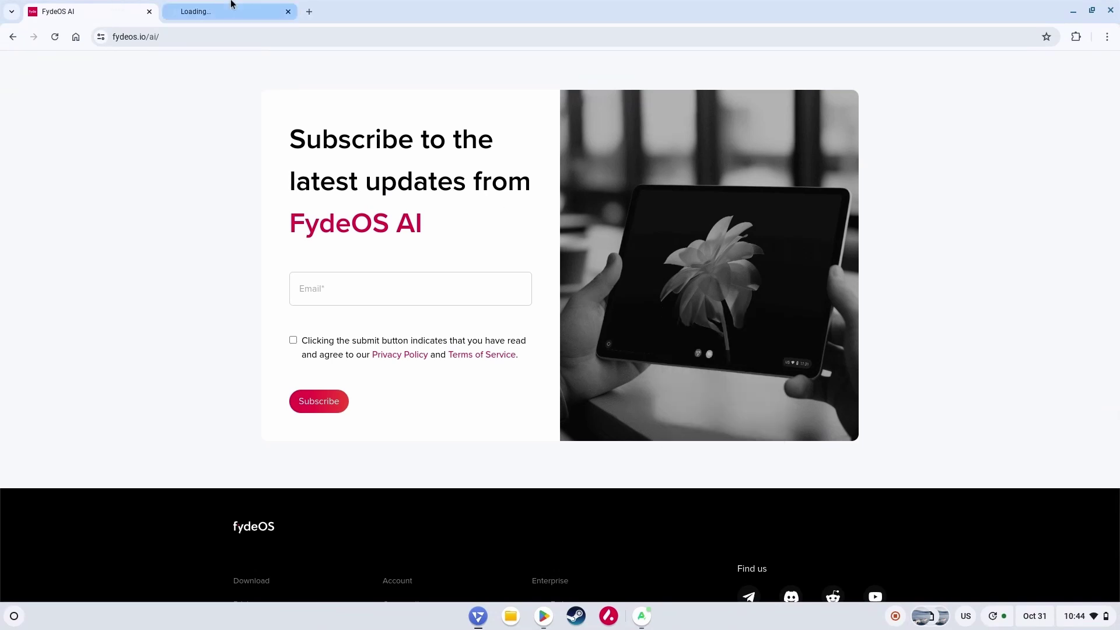
left_click(231, 4)
left_click(149, 12)
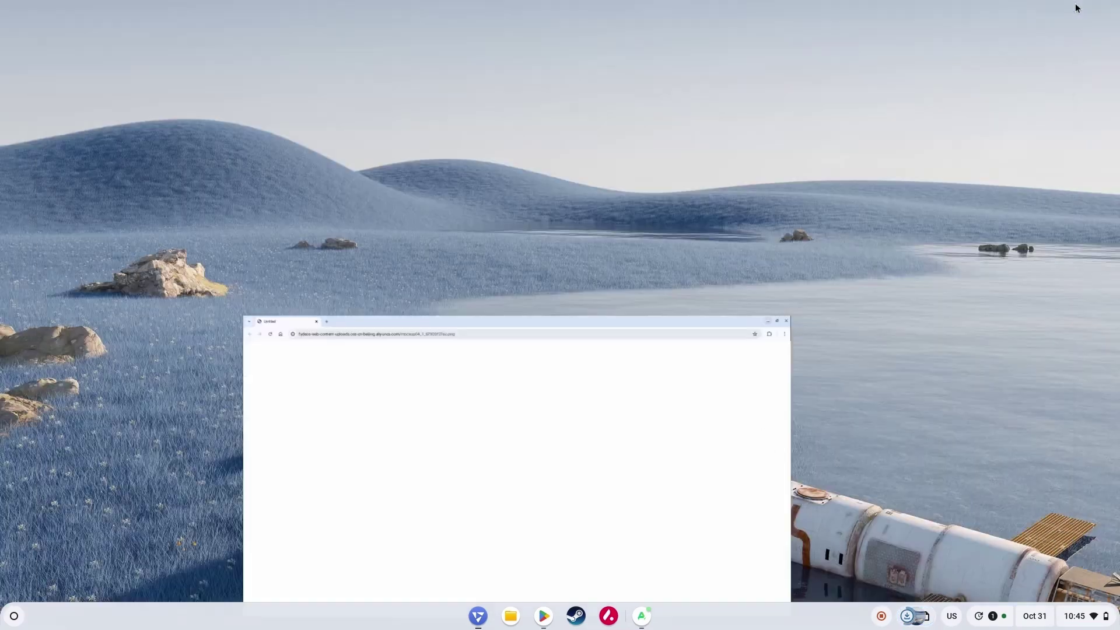
- Open mockup04_1_67303f27ec.png in Gallery and zoom and pan around the tablet photo
left_click(618, 608)
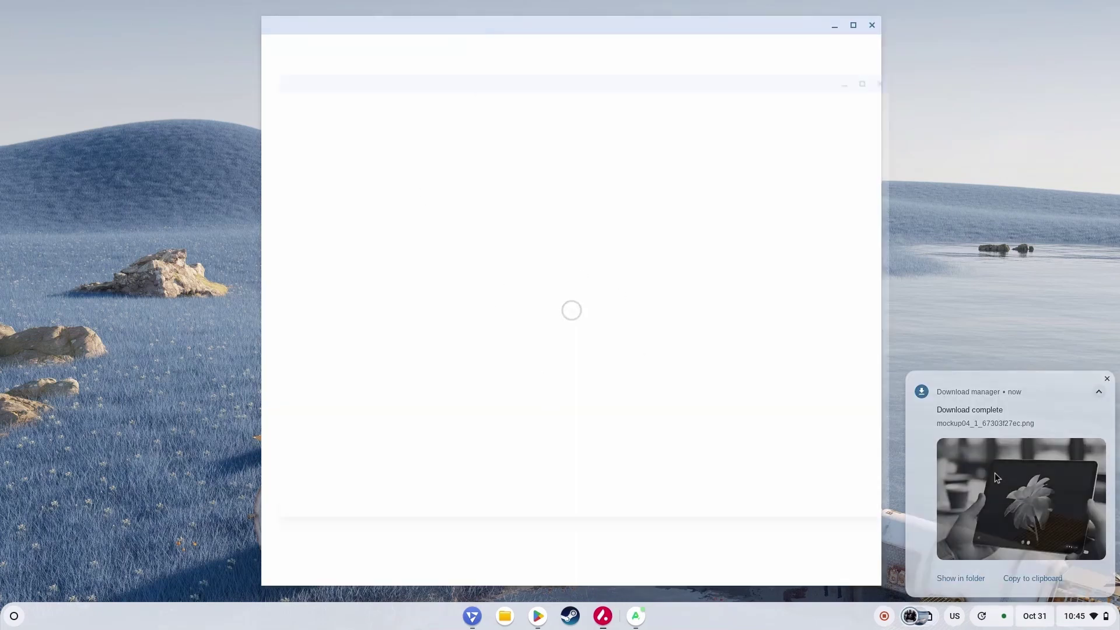
left_click(995, 473)
scroll(592, 260, "up", 3)
scroll(592, 260, "down", 2)
scroll(594, 262, "up", 4)
scroll(594, 263, "down", 4)
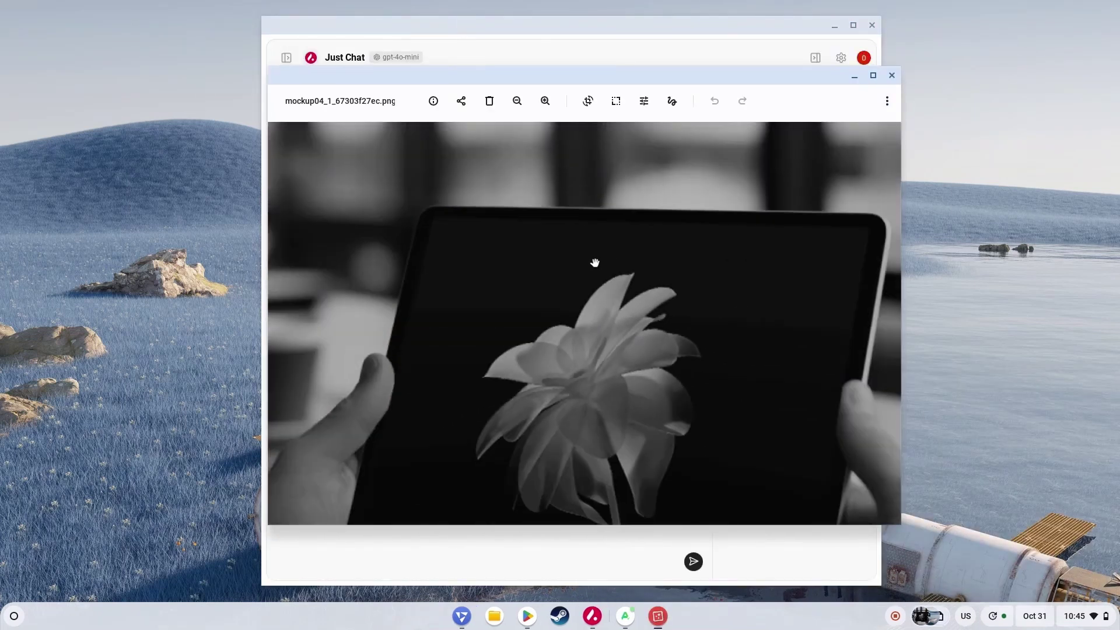
left_click_drag(595, 262, 435, 456)
left_click_drag(596, 335, 631, 270)
scroll(810, 365, "up", 5)
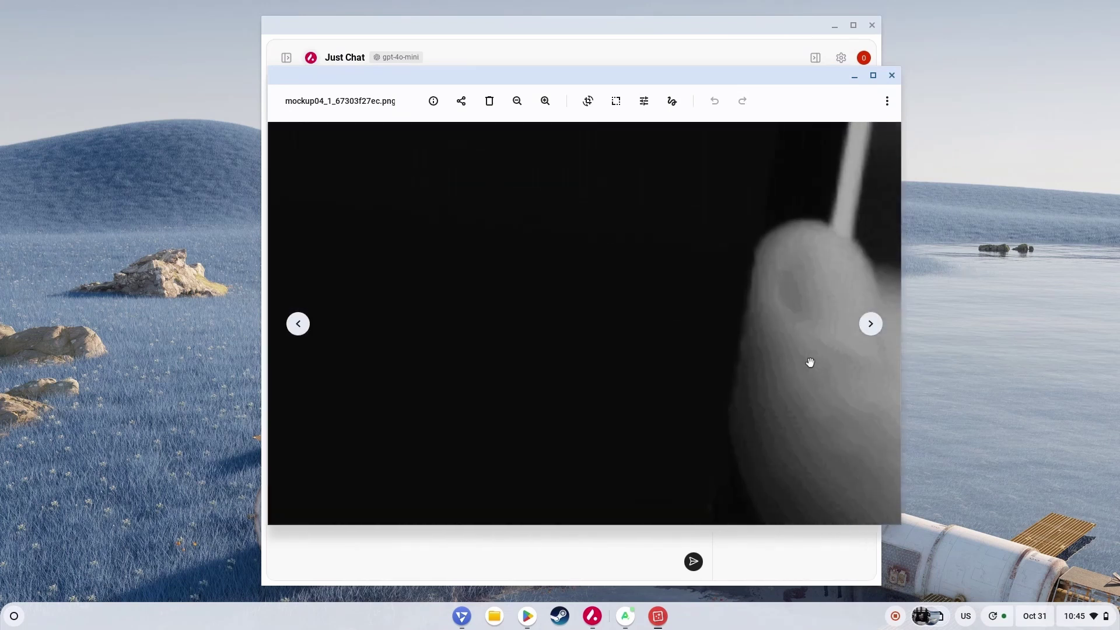
scroll(782, 251, "down", 5)
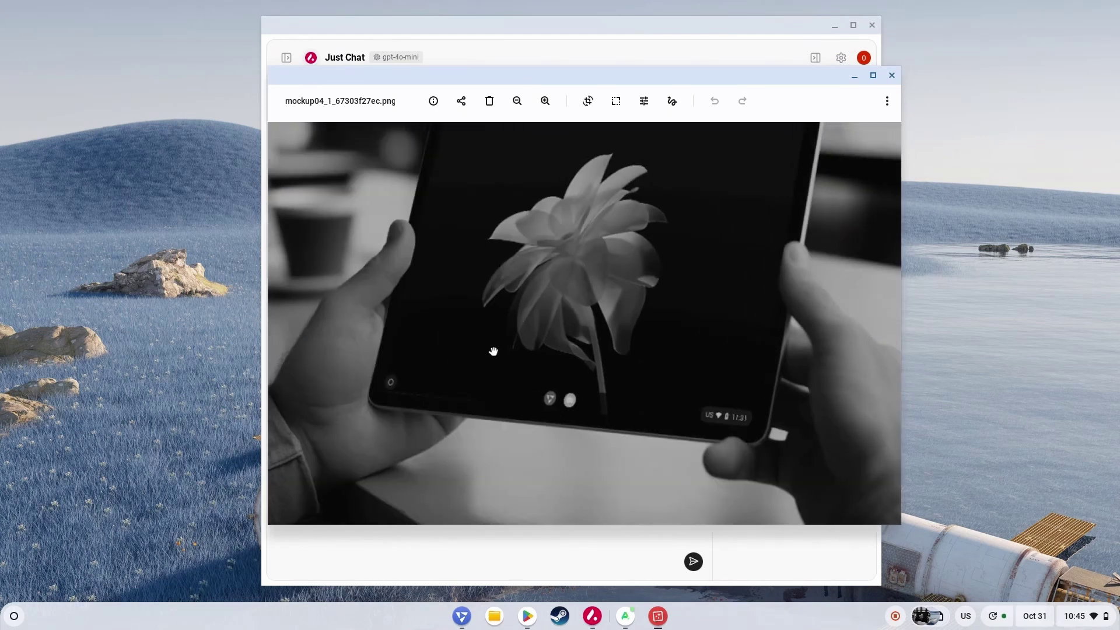
scroll(512, 373, "down", 3)
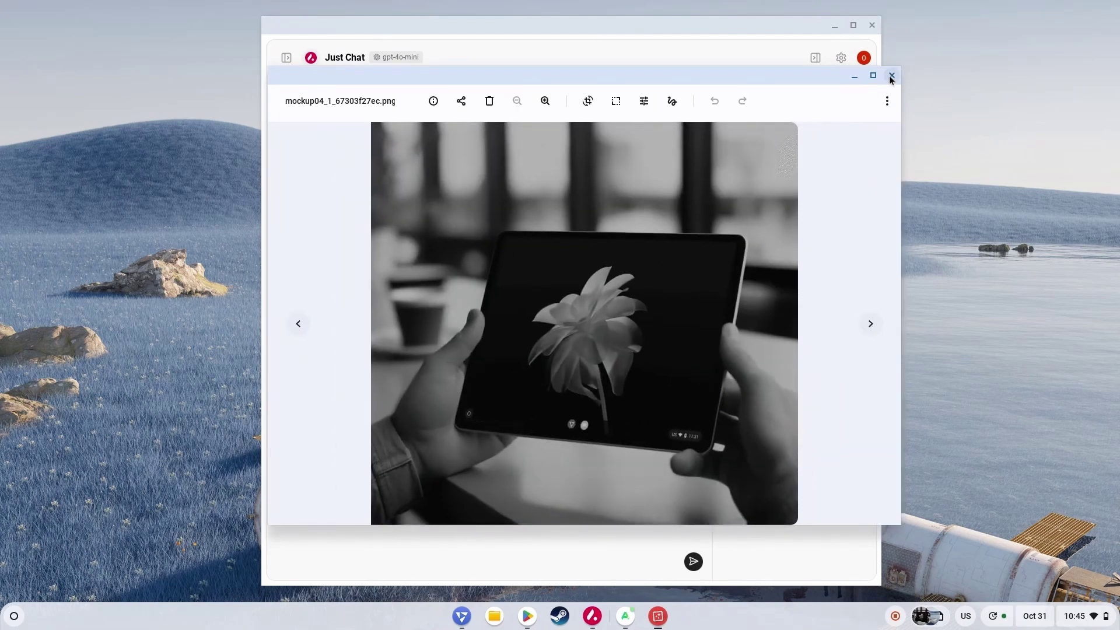
- Close Gallery, ask 'tell me about fyde tab duo', and read the six-feature reply
left_click(889, 76)
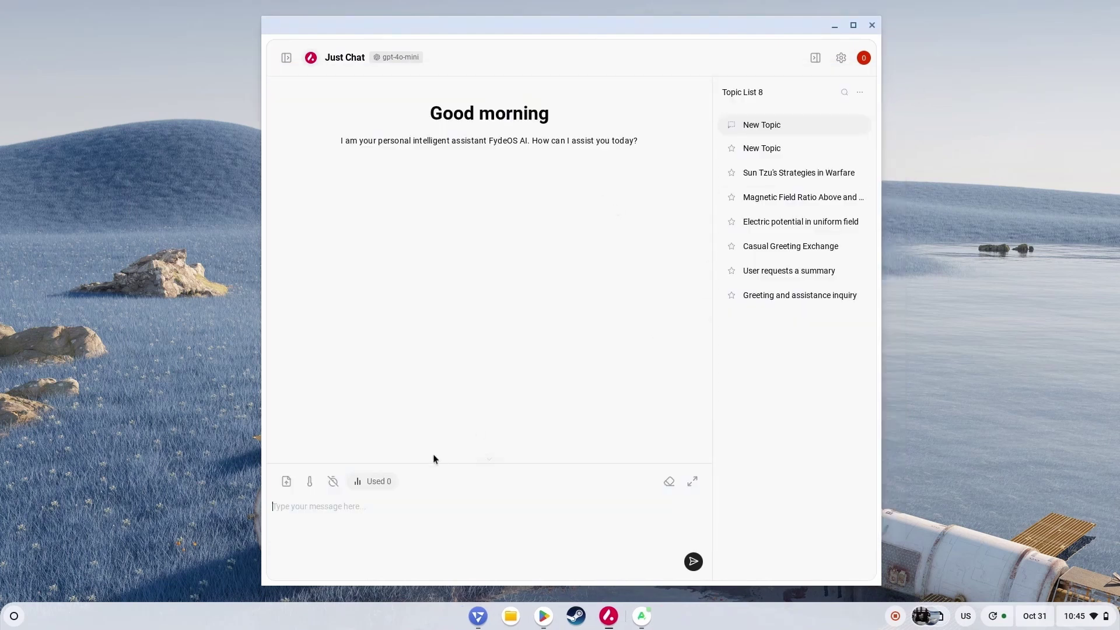
left_click(355, 506)
type("a")
type("ell me about fyde tab duo")
key("Return")
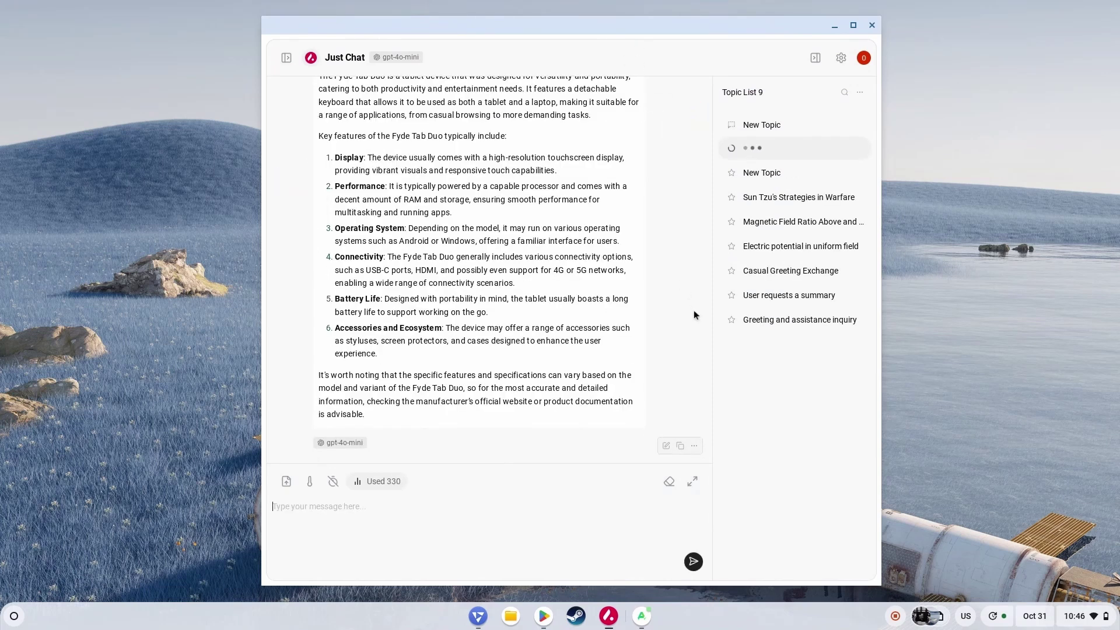
scroll(694, 314, "up", 2)
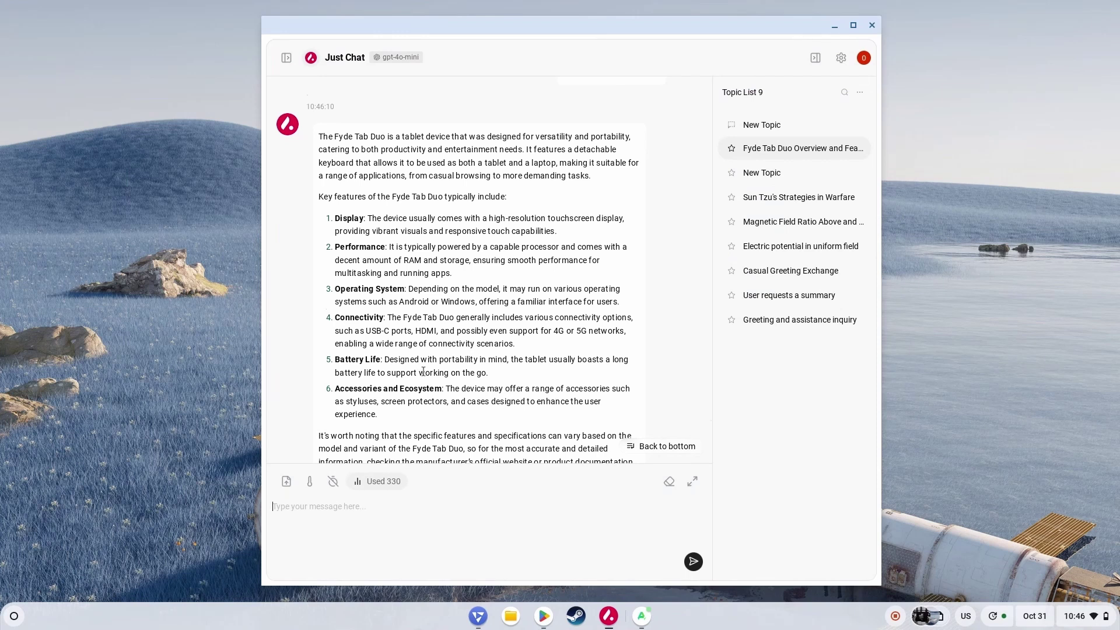
scroll(423, 371, "down", 2)
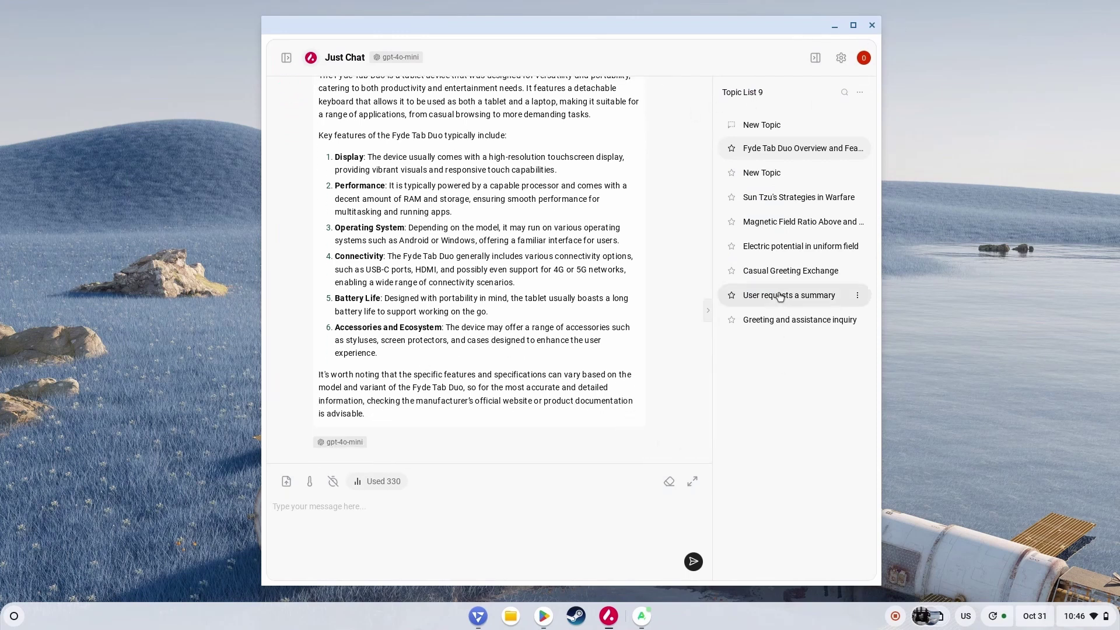
- Close FydeOS AI, relaunch and close it again, then open the Files app
left_click(871, 26)
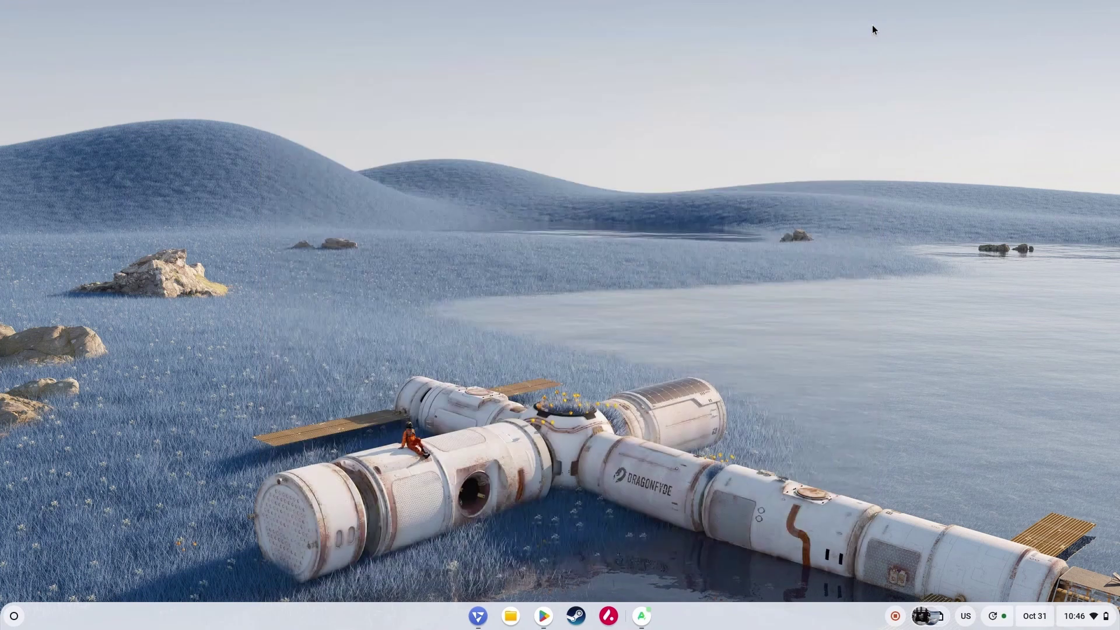
key("super")
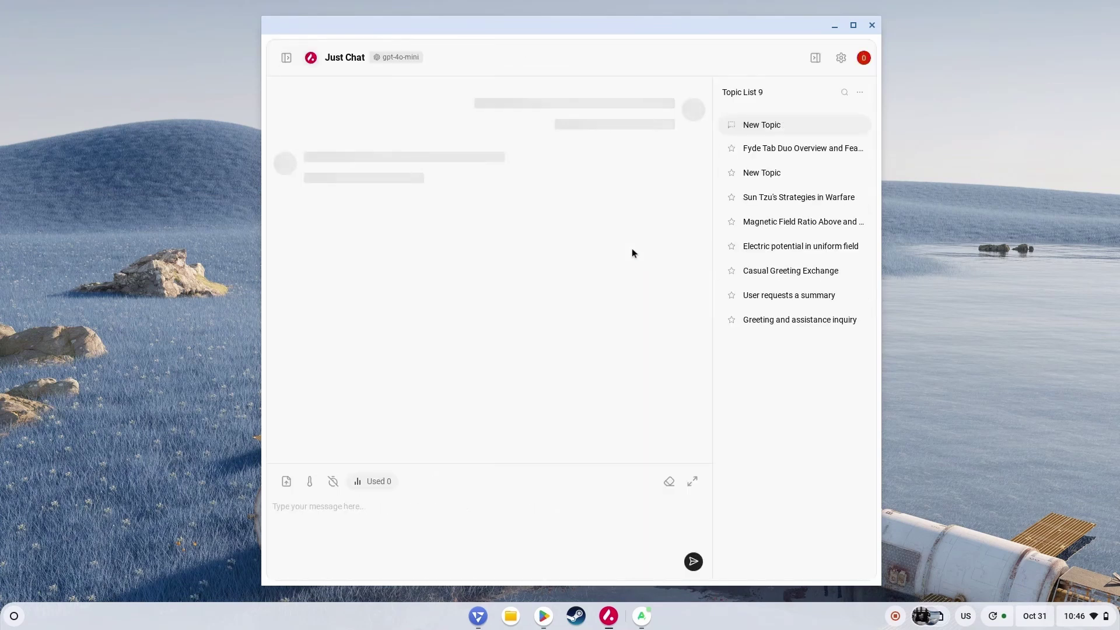
left_click(871, 25)
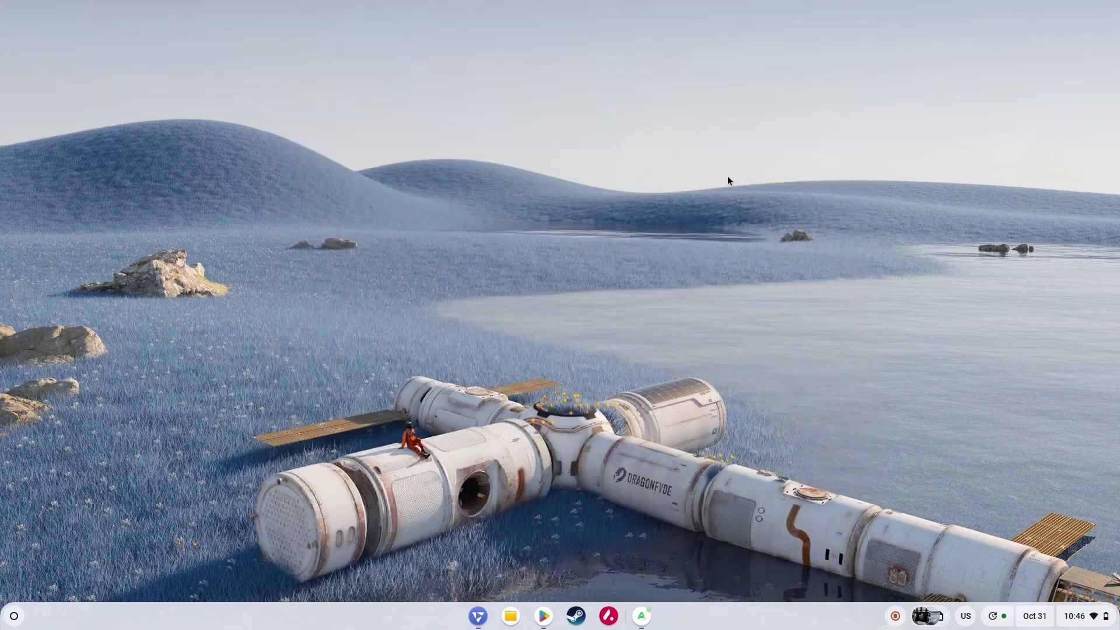
key("super+c")
key("Escape")
left_click(511, 617)
- Open Physics-SQP.pdf from the Downloads folder
left_click(520, 114)
double_click(520, 113)
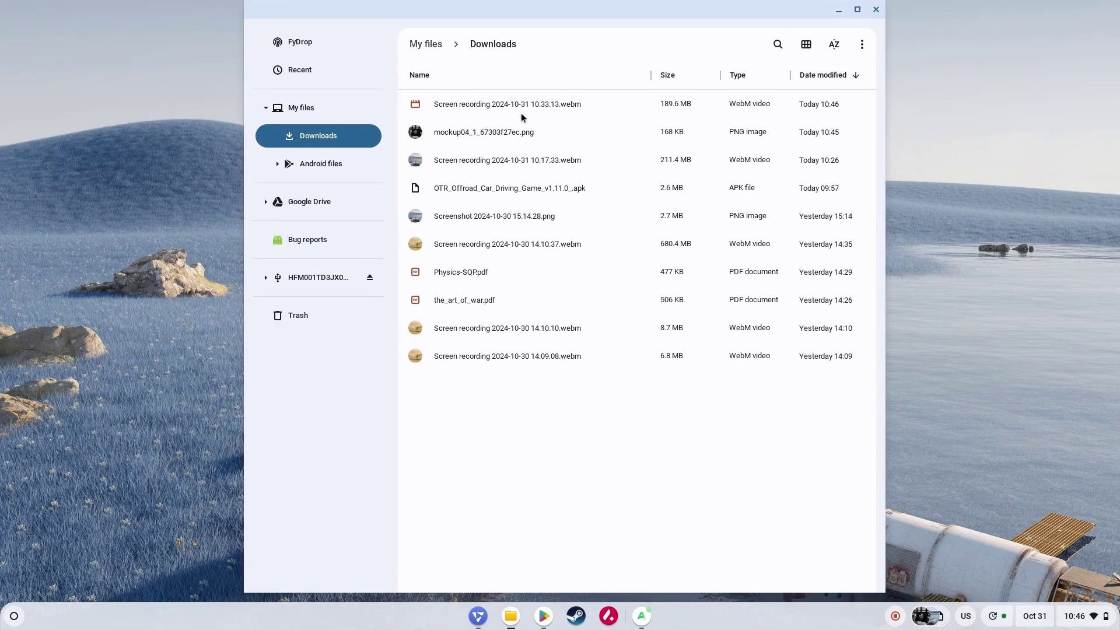
double_click(464, 272)
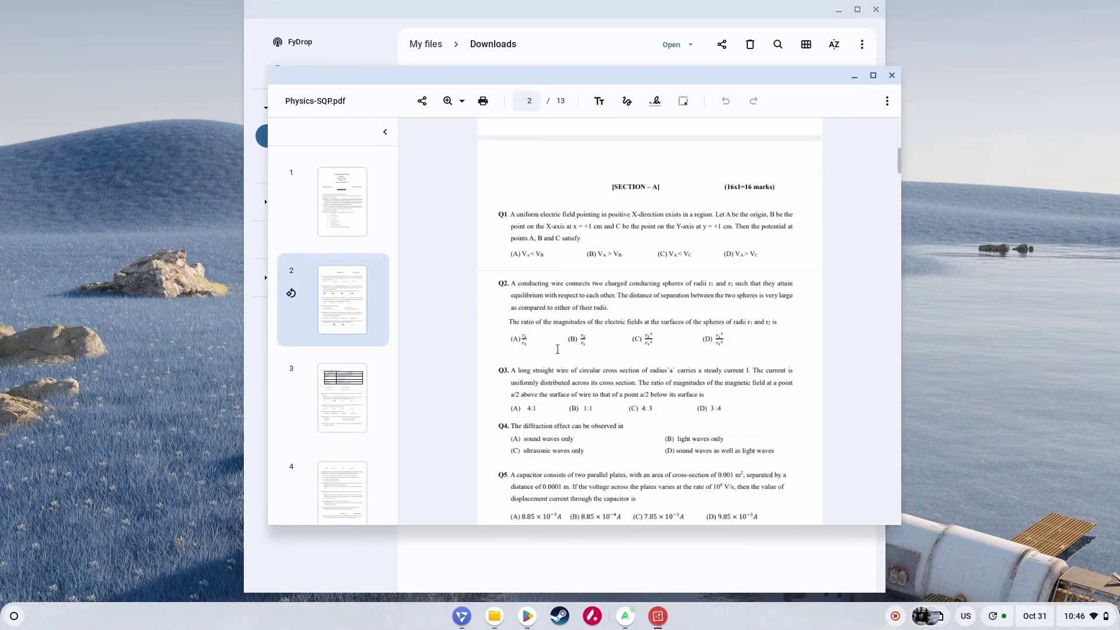
scroll(557, 348, "down", 1)
left_click(1034, 616)
left_click(523, 269)
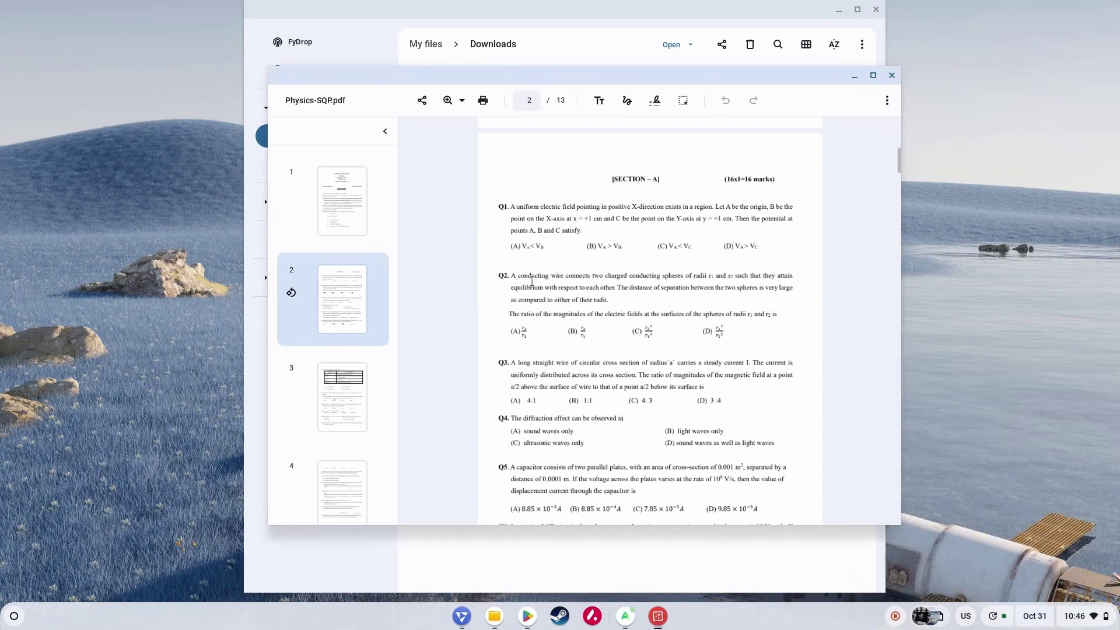
- Select question Q2's text, send it to FydeOS AI, then close the PDF viewer and Files
left_click_drag(512, 275, 783, 315)
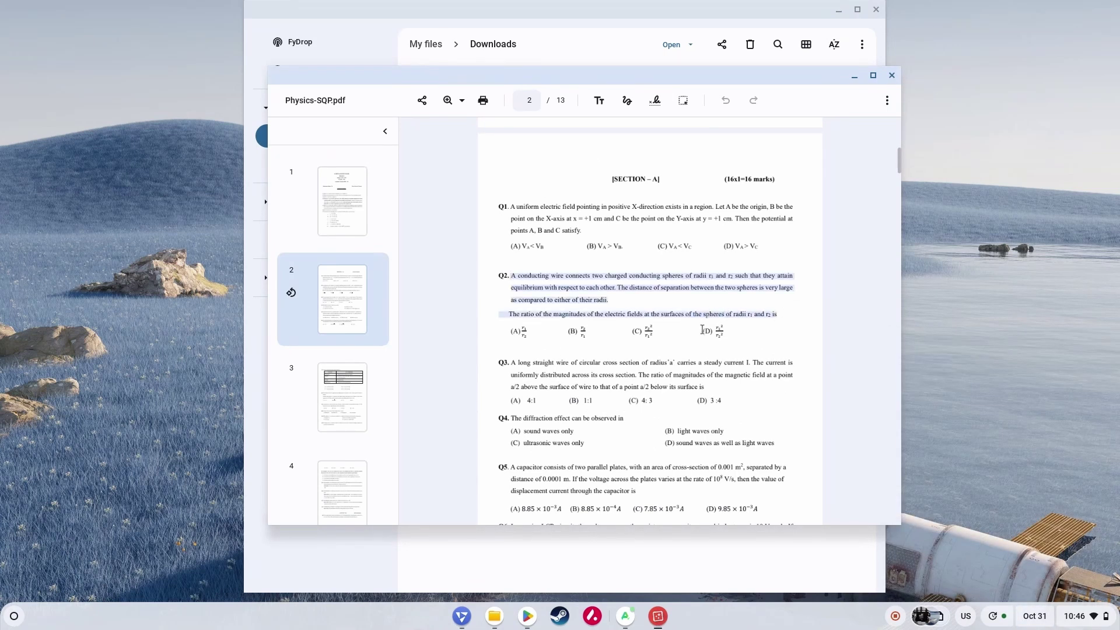
key("super+c")
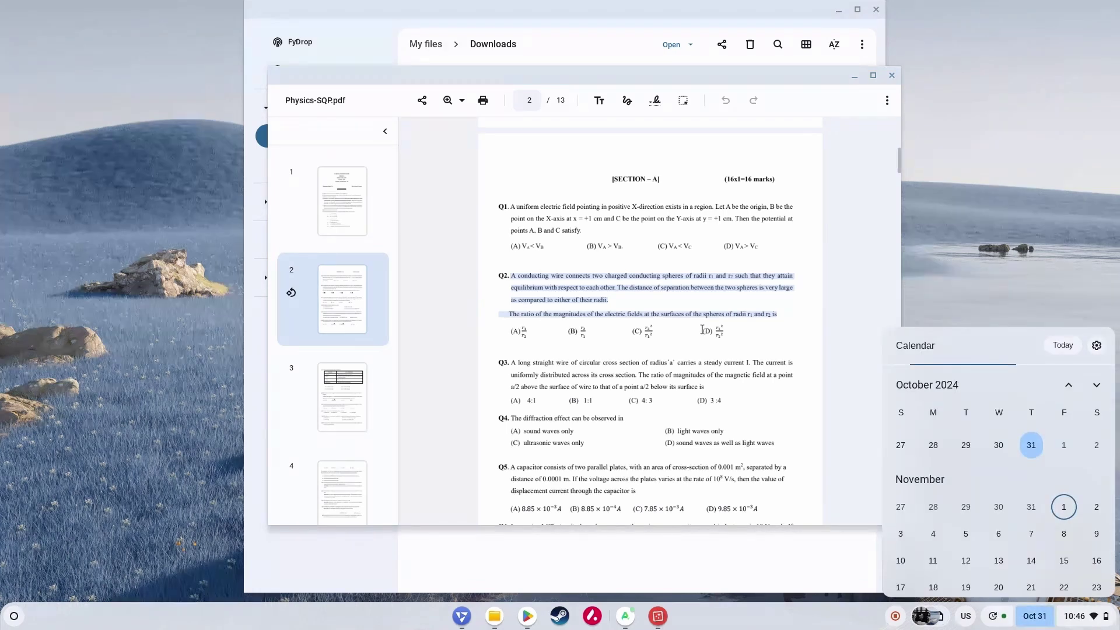
left_click(561, 288)
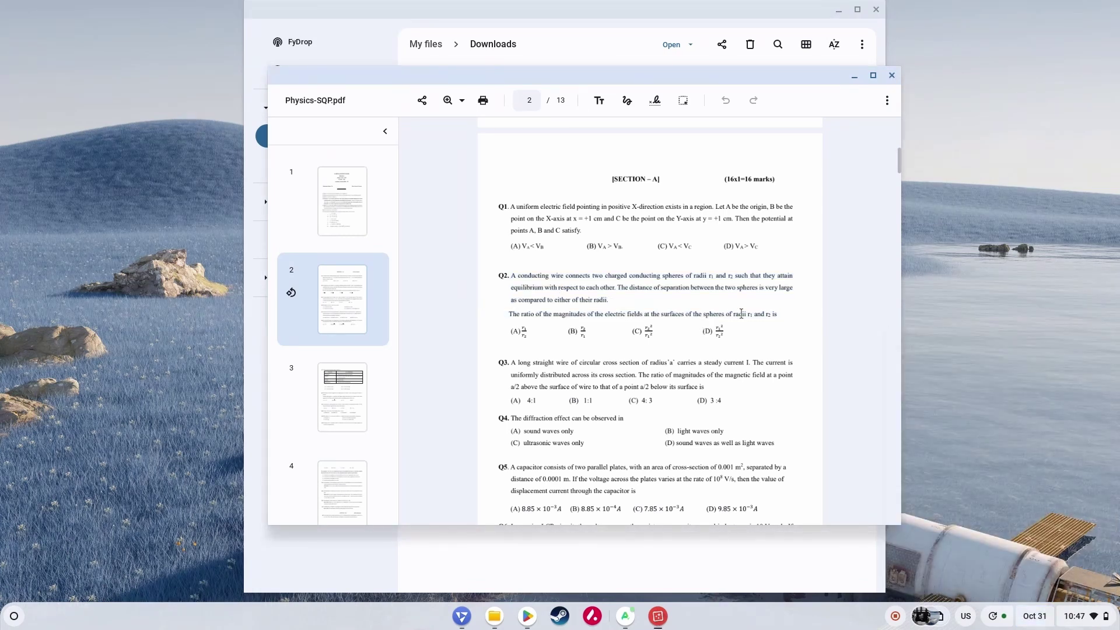
left_click_drag(780, 314, 516, 278)
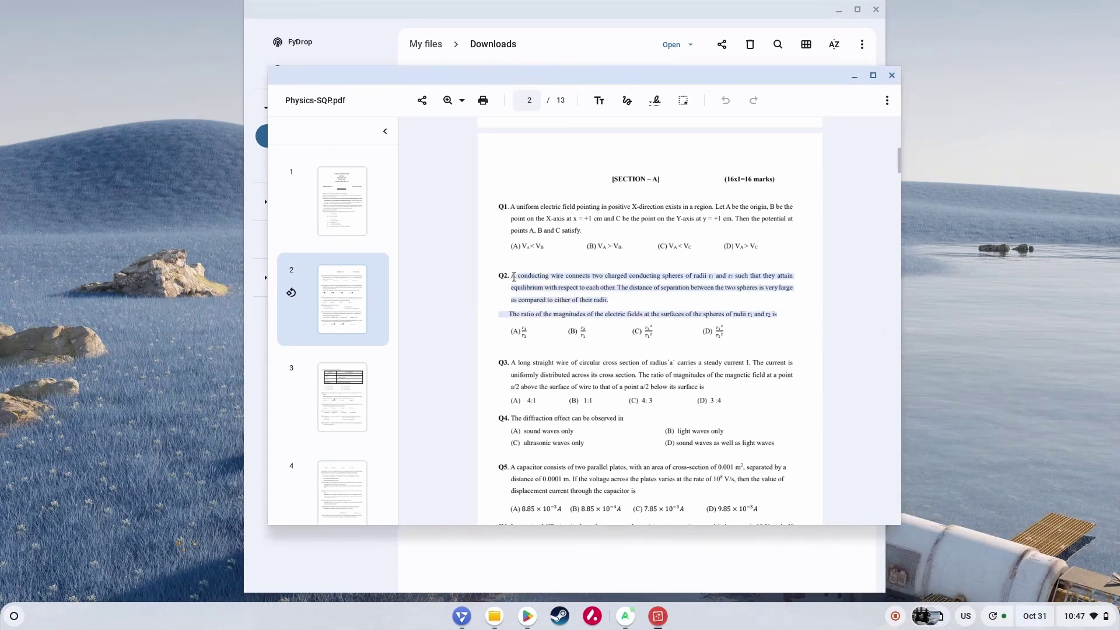
left_click(634, 290)
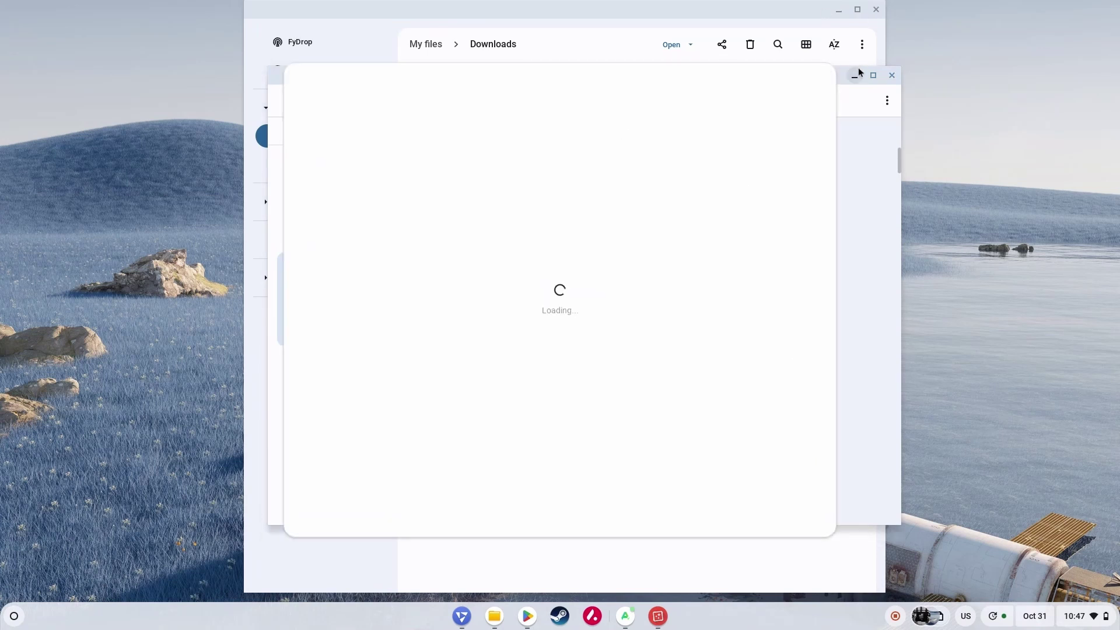
left_click(891, 76)
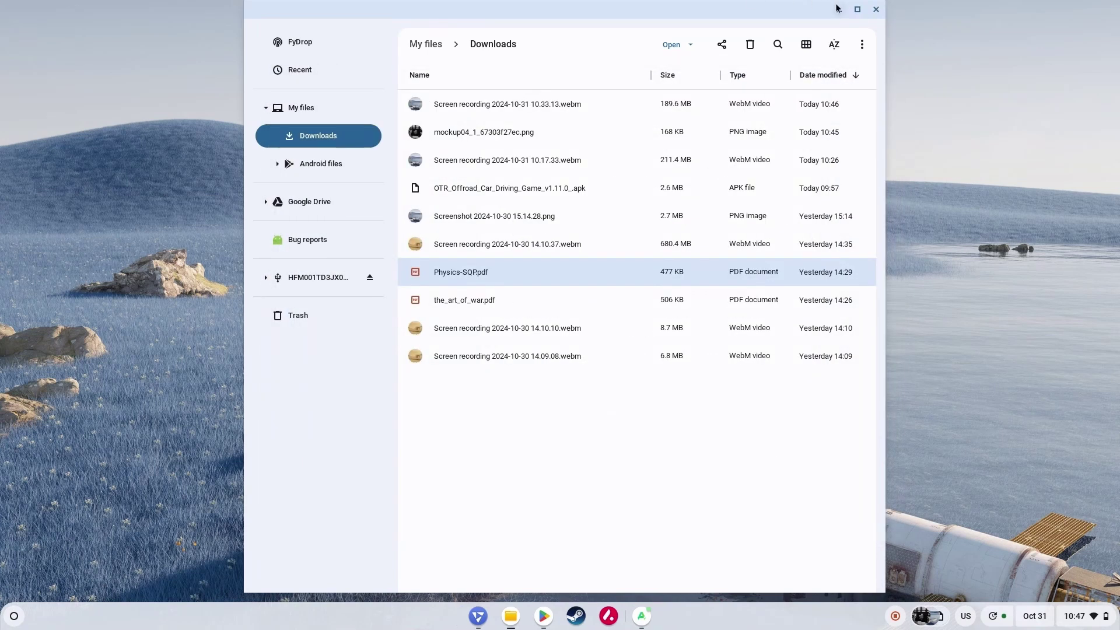
left_click(875, 10)
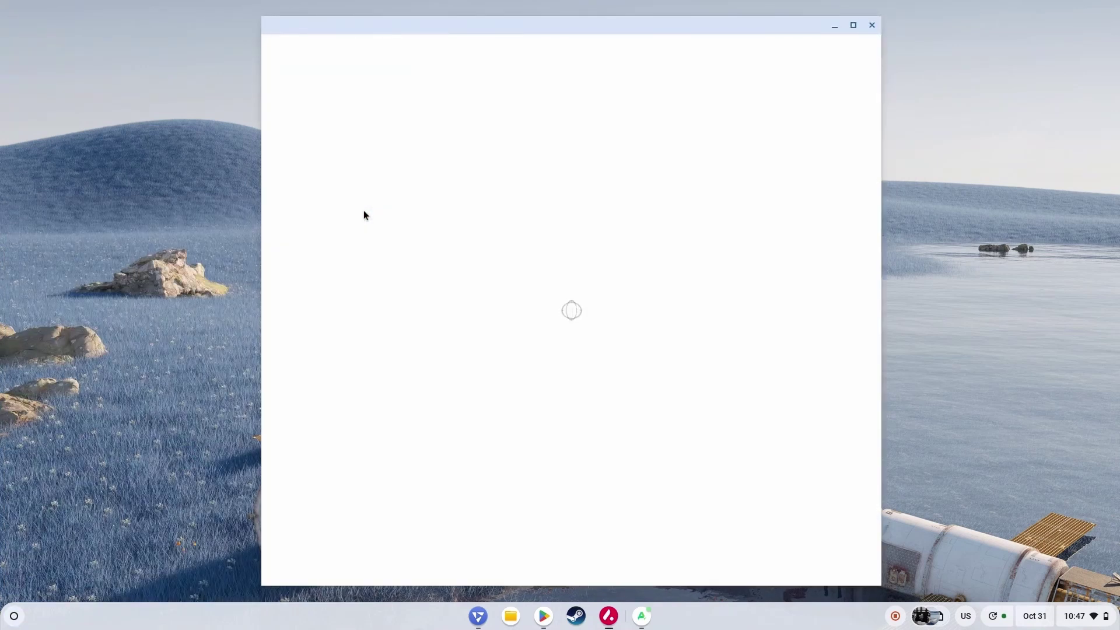
left_click(871, 25)
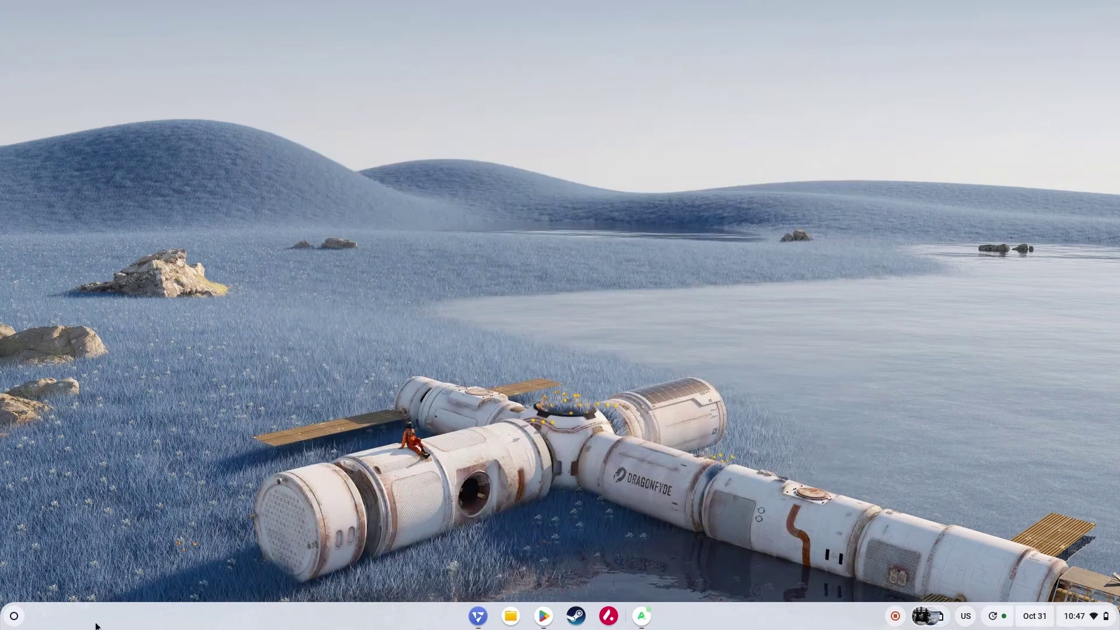
key("super")
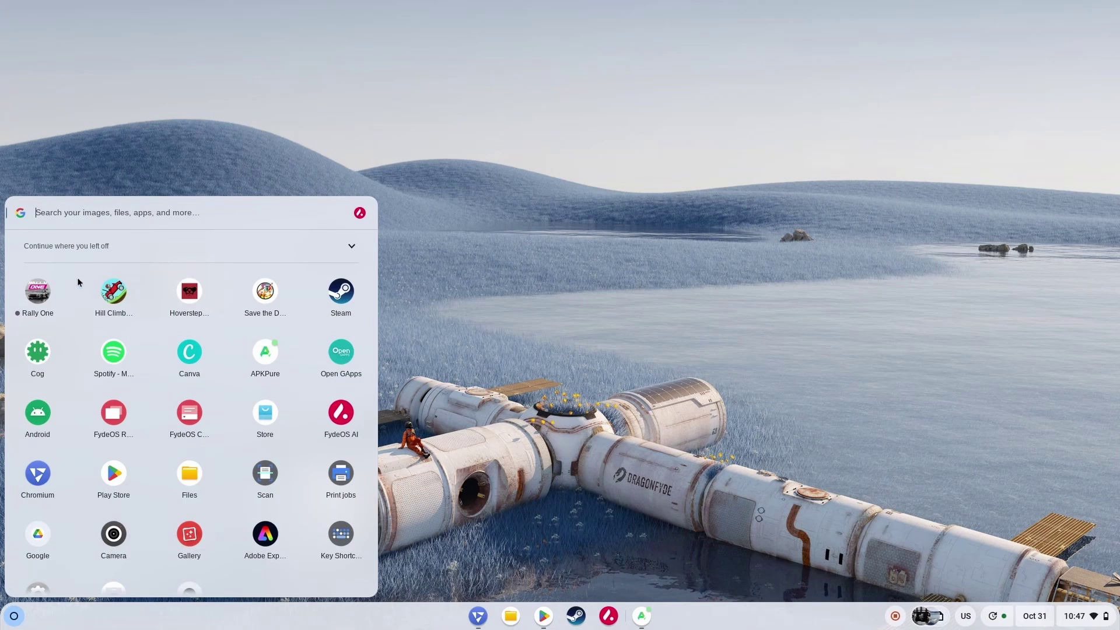
key("alt+shift+s")
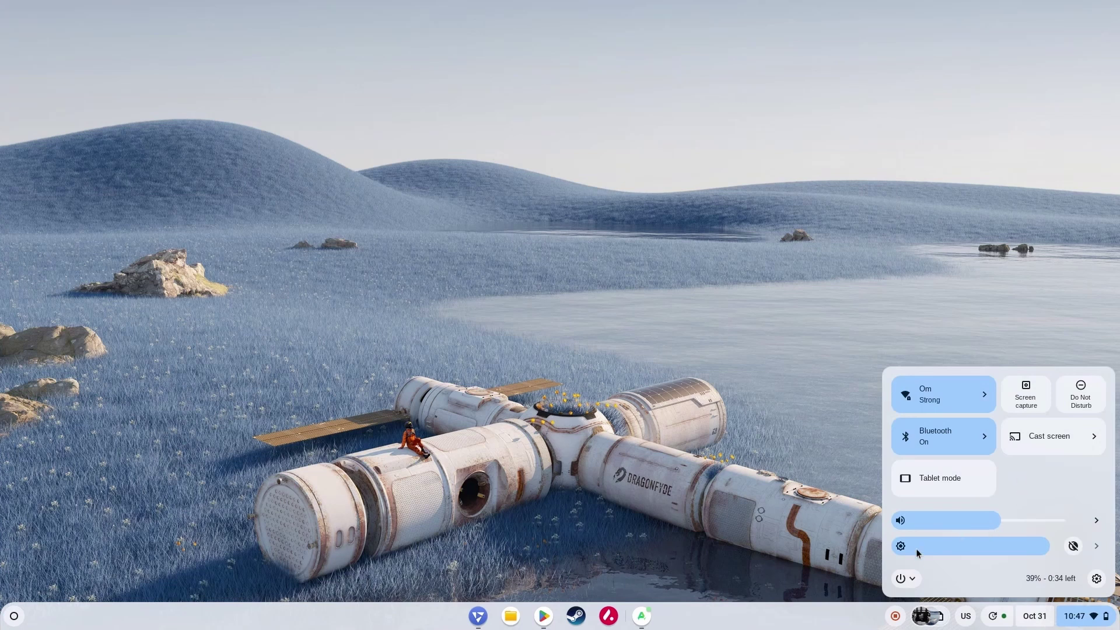
left_click(850, 498)
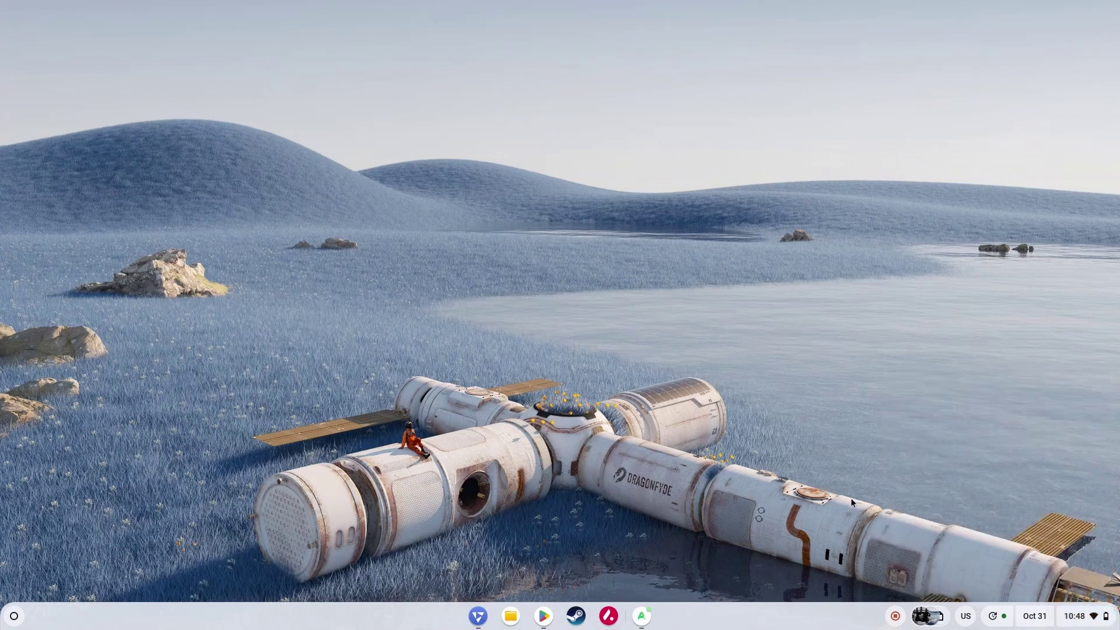